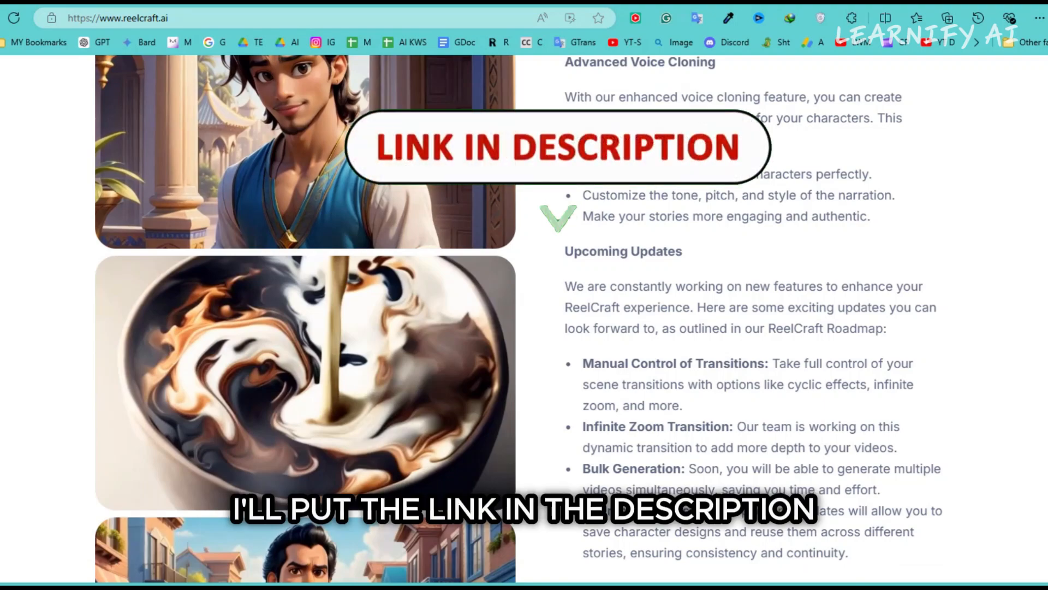
# Look over the ReelCraft website and go to its login to enter the video creation app.
pyautogui.scroll(-4, 524, 306)
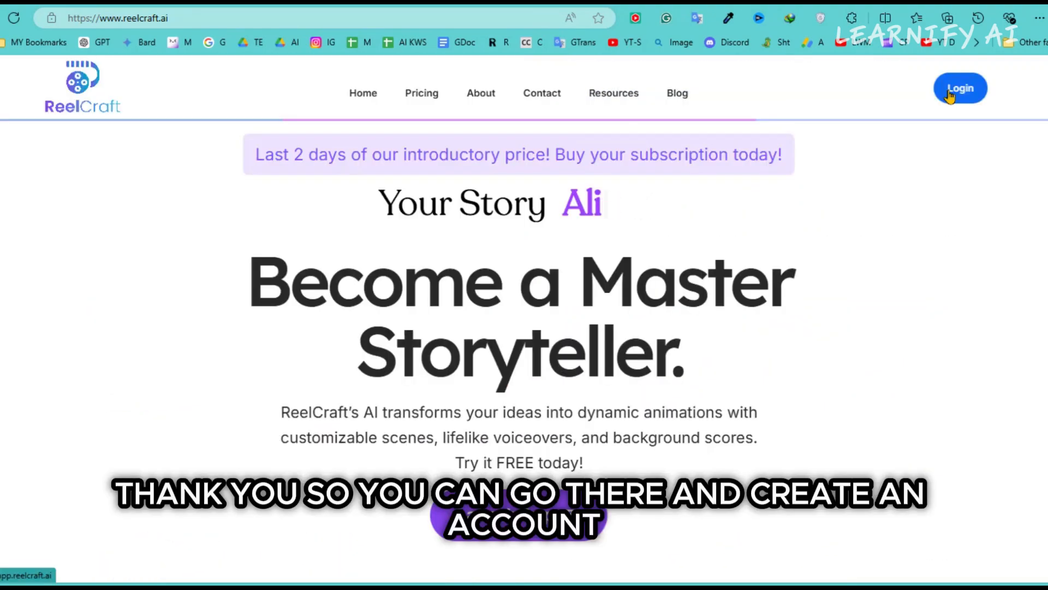
pyautogui.click(950, 95)
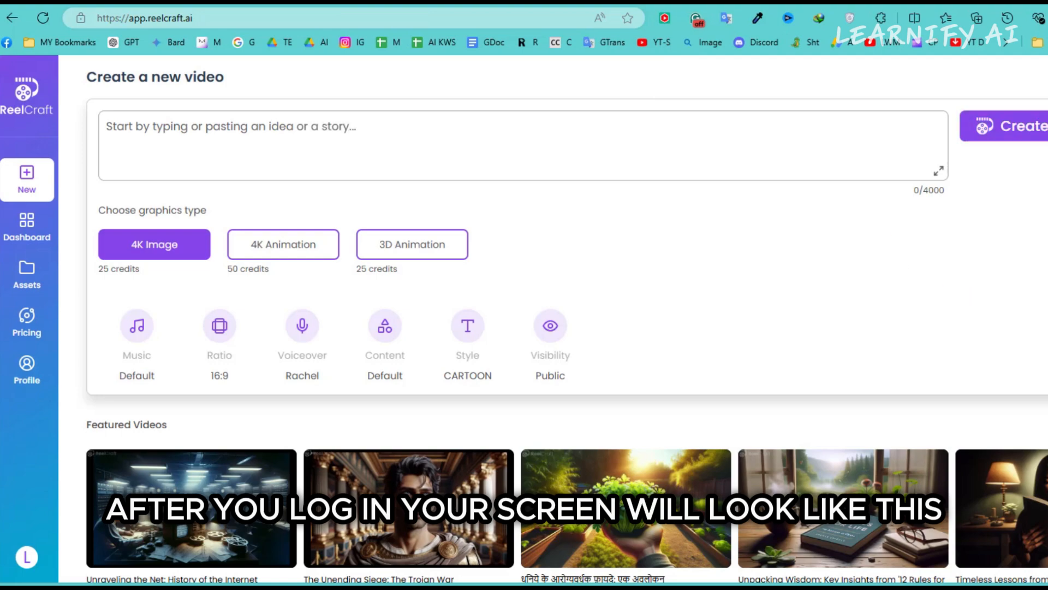
# Look through the featured videos, shorts, book reviews and wishes below the video creation form, and return to the story idea box.
pyautogui.scroll(-1, 883, 197)
pyautogui.scroll(-1, 565, 321)
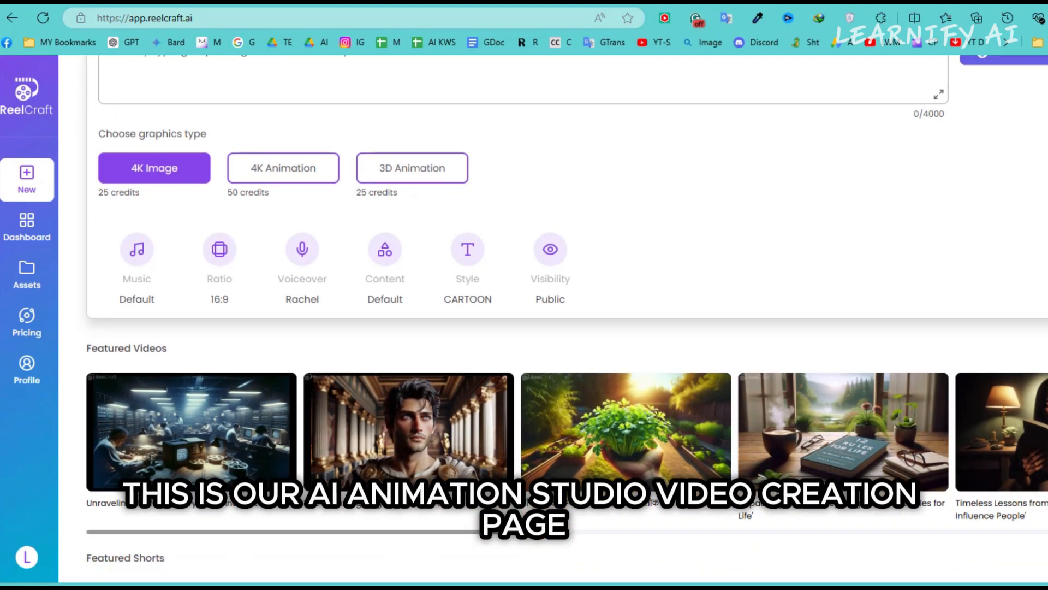
pyautogui.scroll(-1, 565, 318)
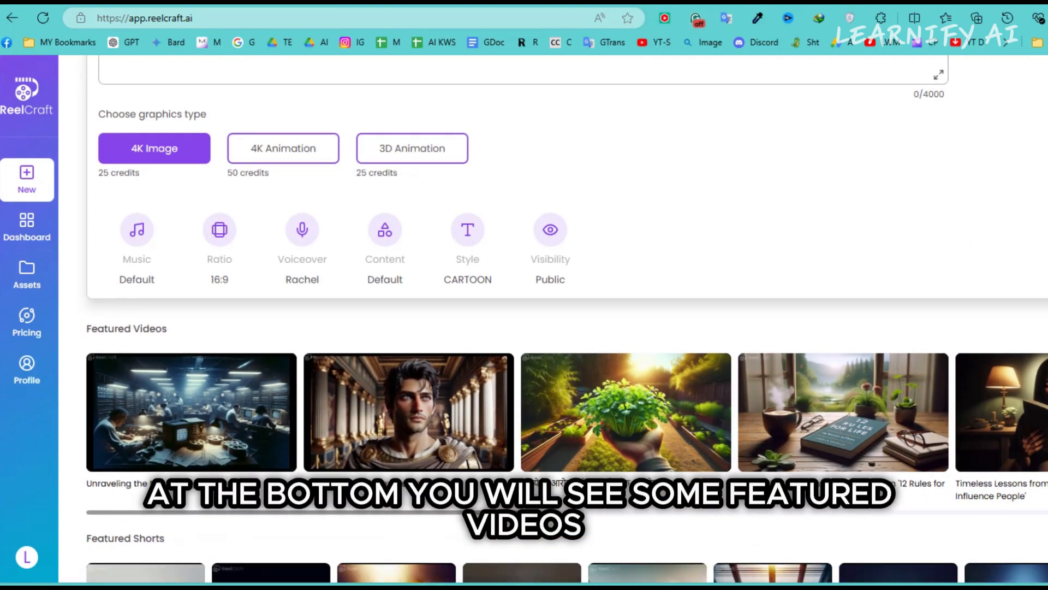
pyautogui.scroll(-7, 565, 318)
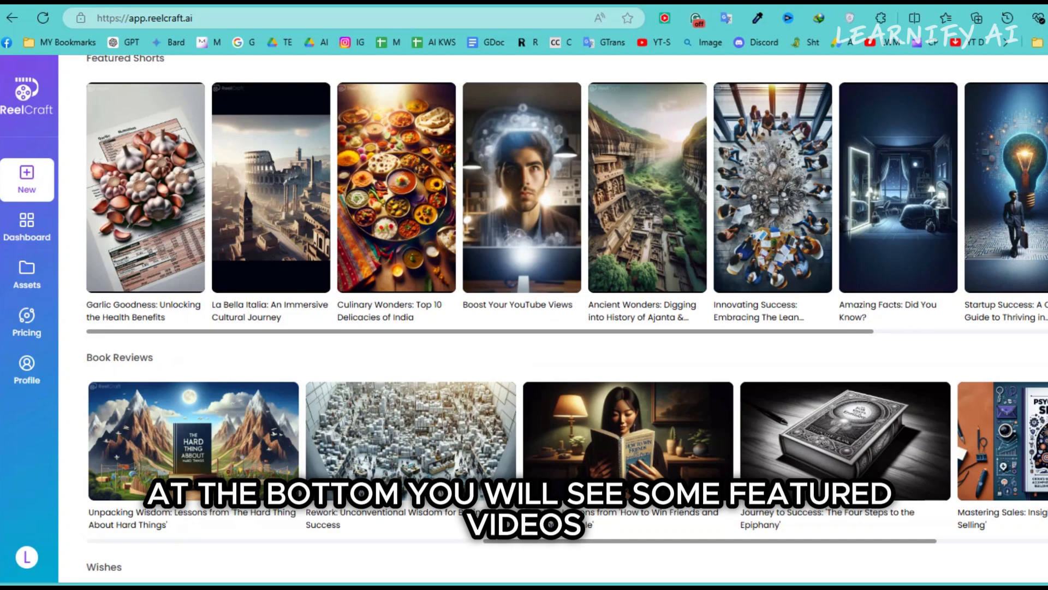
pyautogui.scroll(-5, 565, 318)
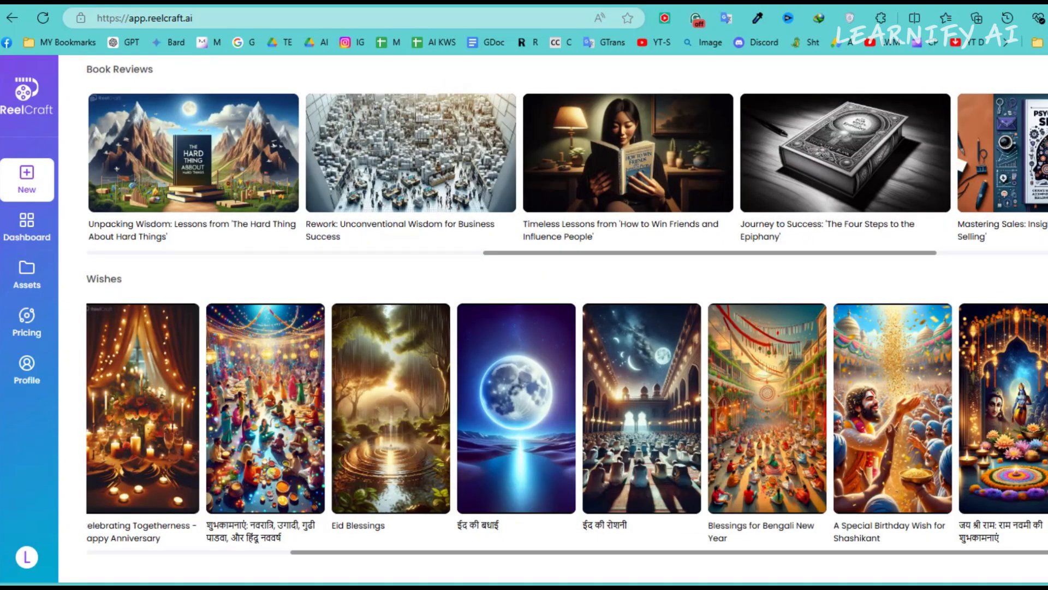
pyautogui.scroll(6, 565, 318)
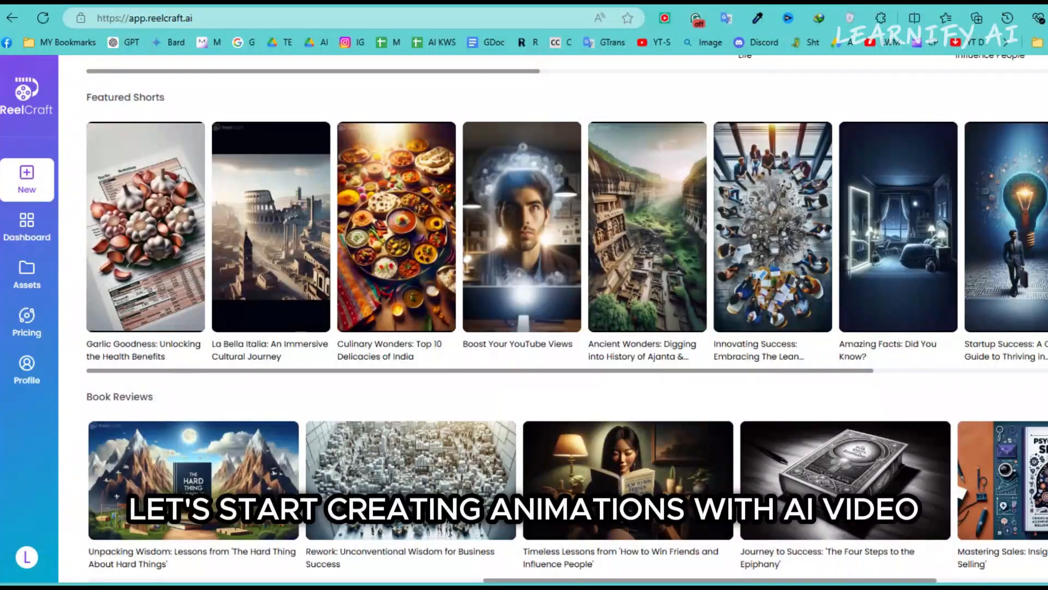
pyautogui.scroll(3, 565, 319)
pyautogui.scroll(7, 745, 262)
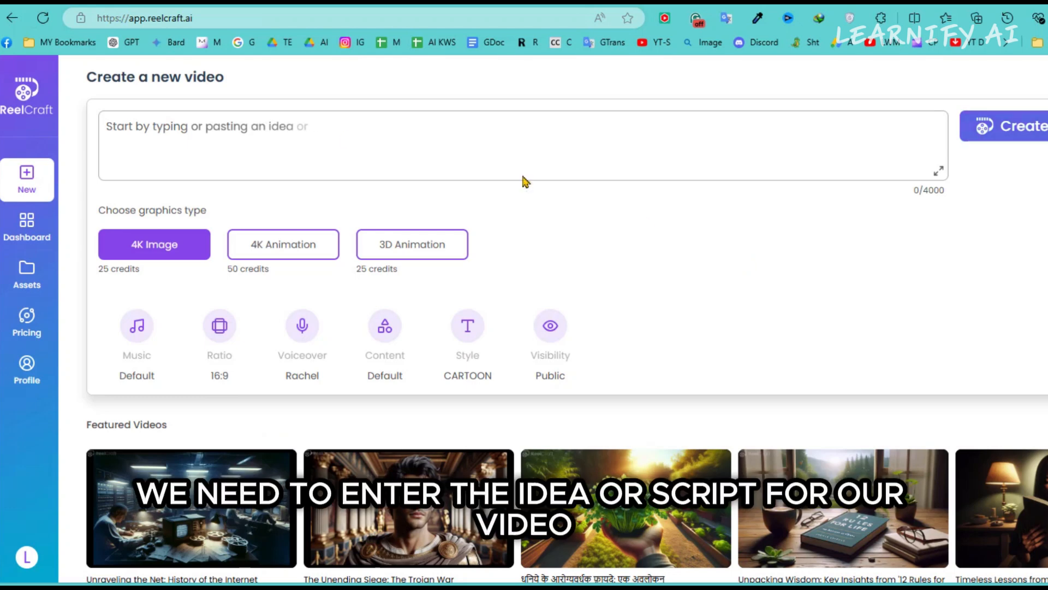
pyautogui.click(185, 132)
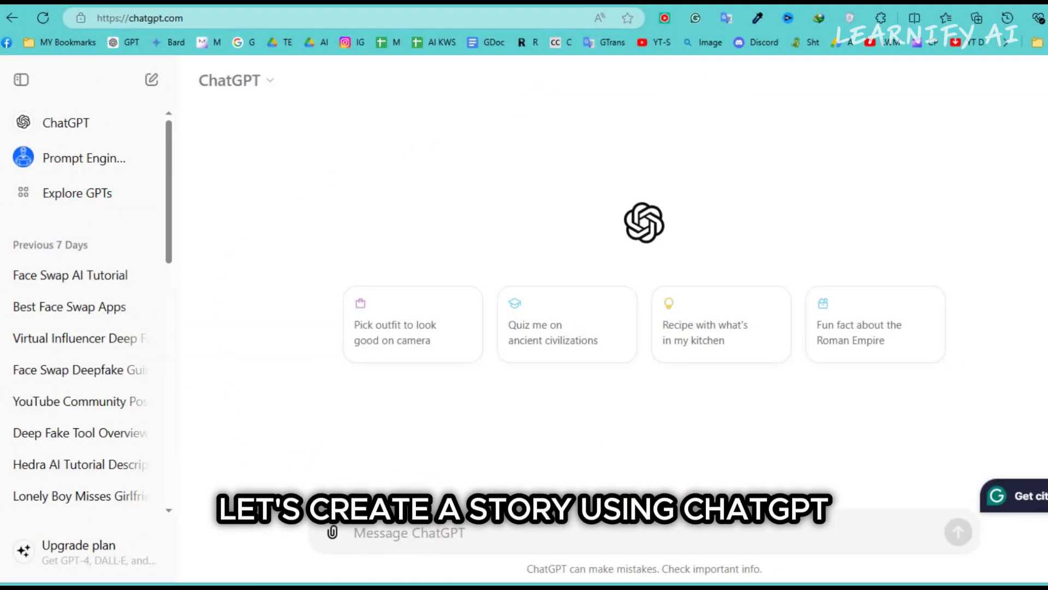
# Ask ChatGPT "Could you please write an excellent and engaging short story about great friendship between a girl and her puppy dog.?".
pyautogui.click(432, 531)
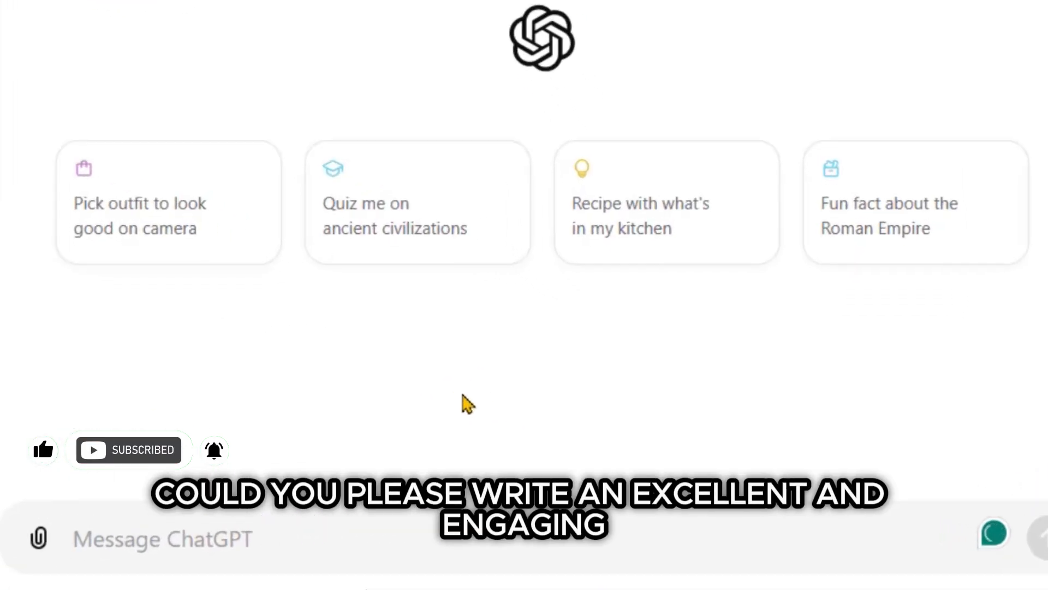
pyautogui.write('Could you please write an excellent and engaging short story about')
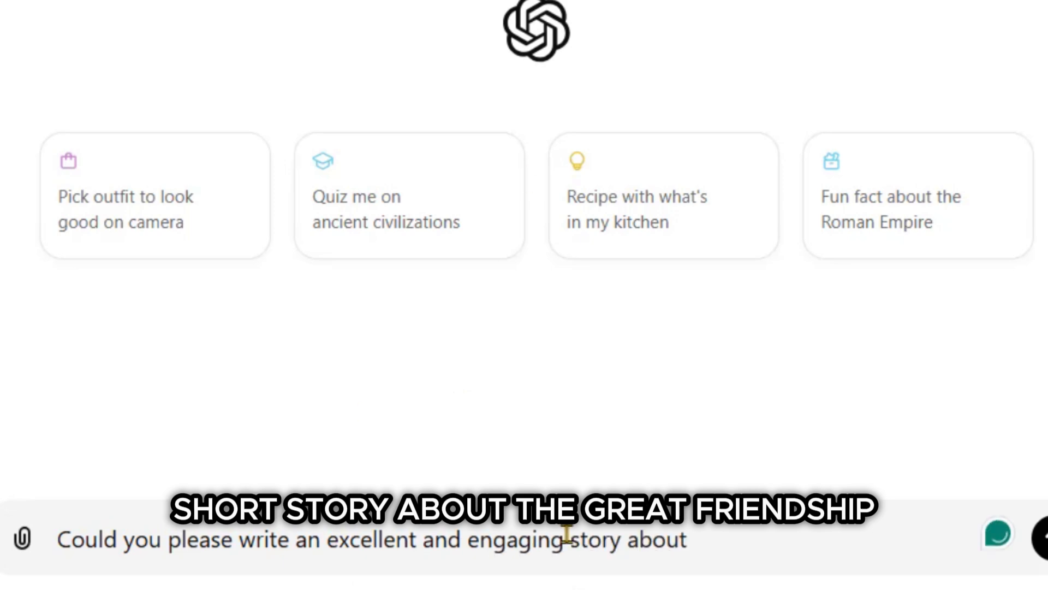
pyautogui.write(' great friendship between a girl and her pupp')
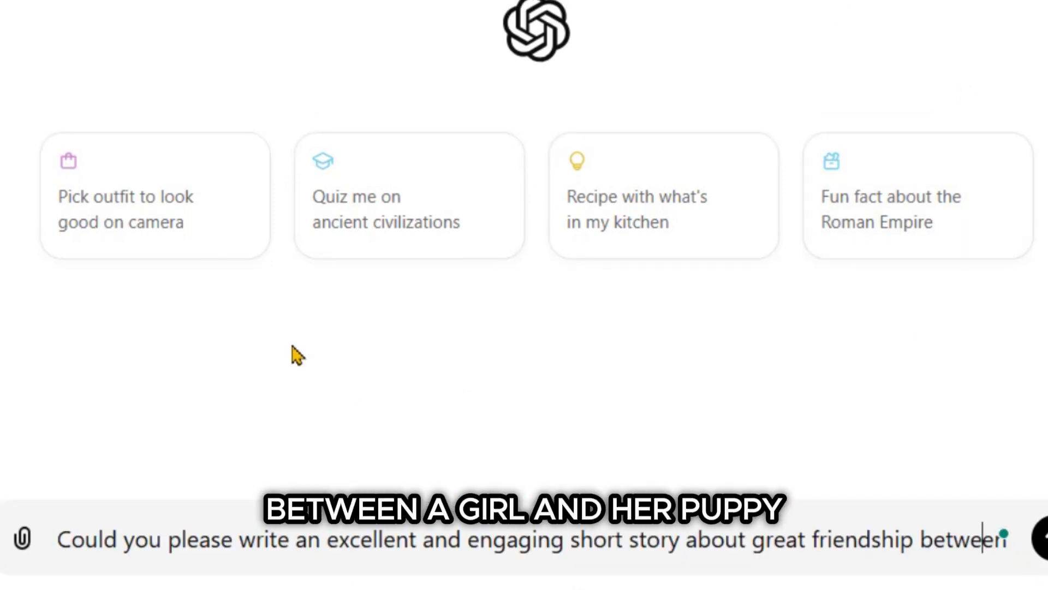
pyautogui.write('y dog?')
pyautogui.press('Return')
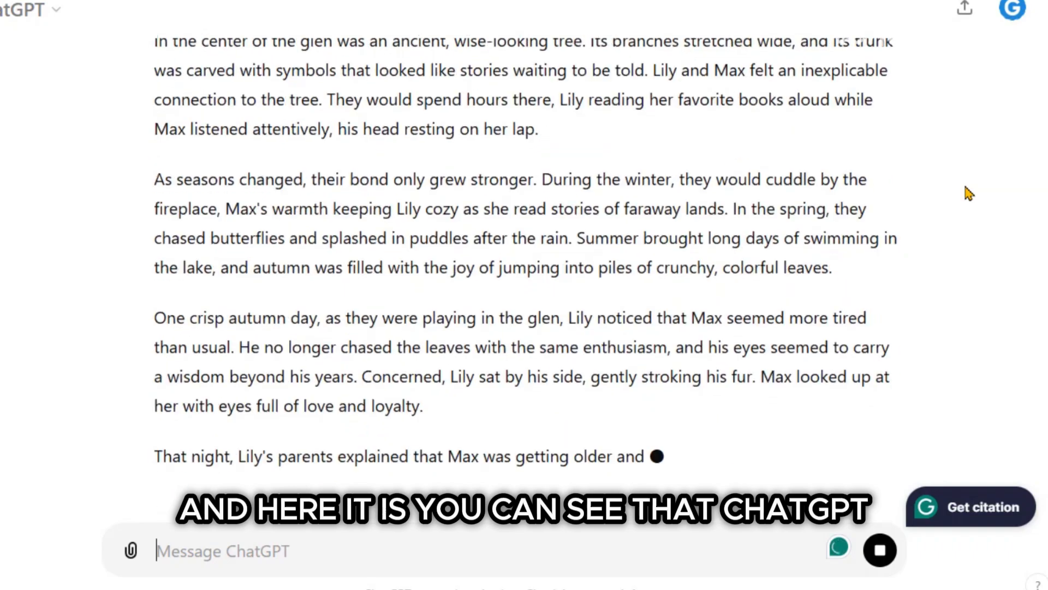
# Copy the generated story text from ChatGPT and paste it into ReelCraft's idea or story box for the new video.
pyautogui.moveTo(747, 411); pyautogui.dragTo(353, 257)
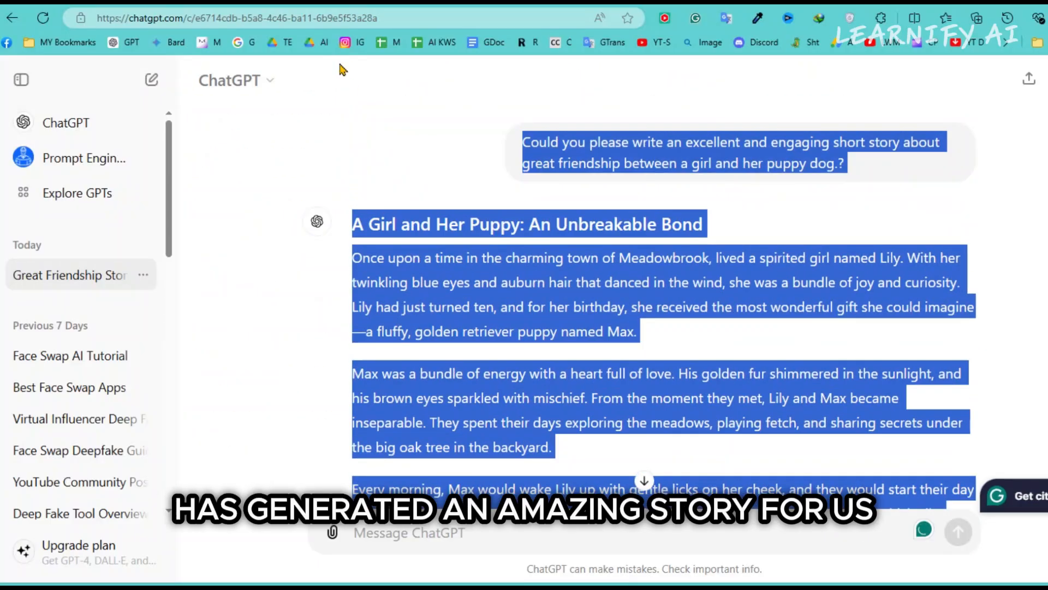
pyautogui.rightClick(359, 261)
pyautogui.click(385, 278)
pyautogui.click(581, 2)
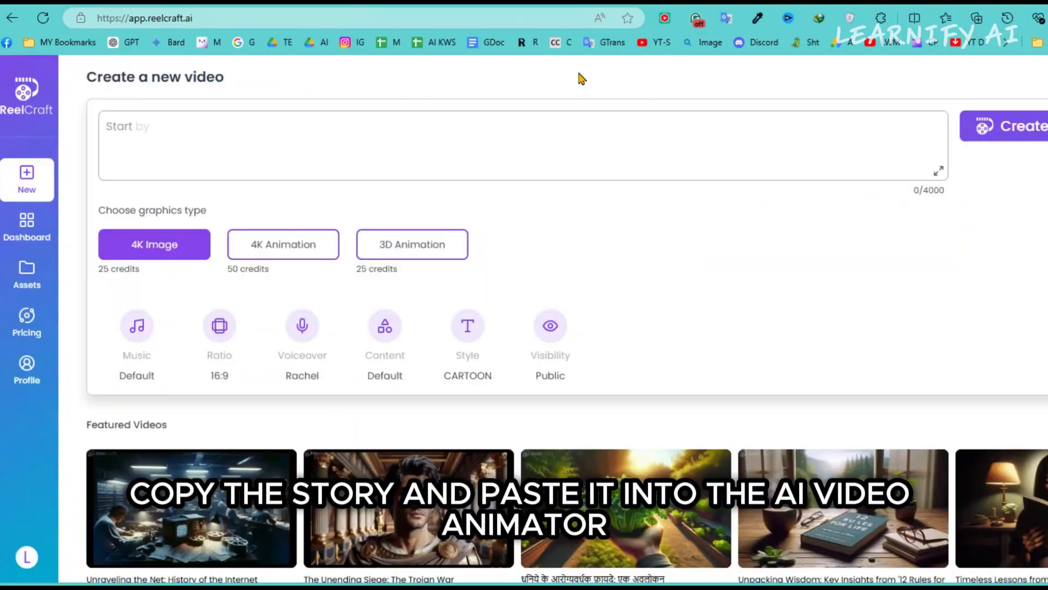
pyautogui.rightClick(197, 137)
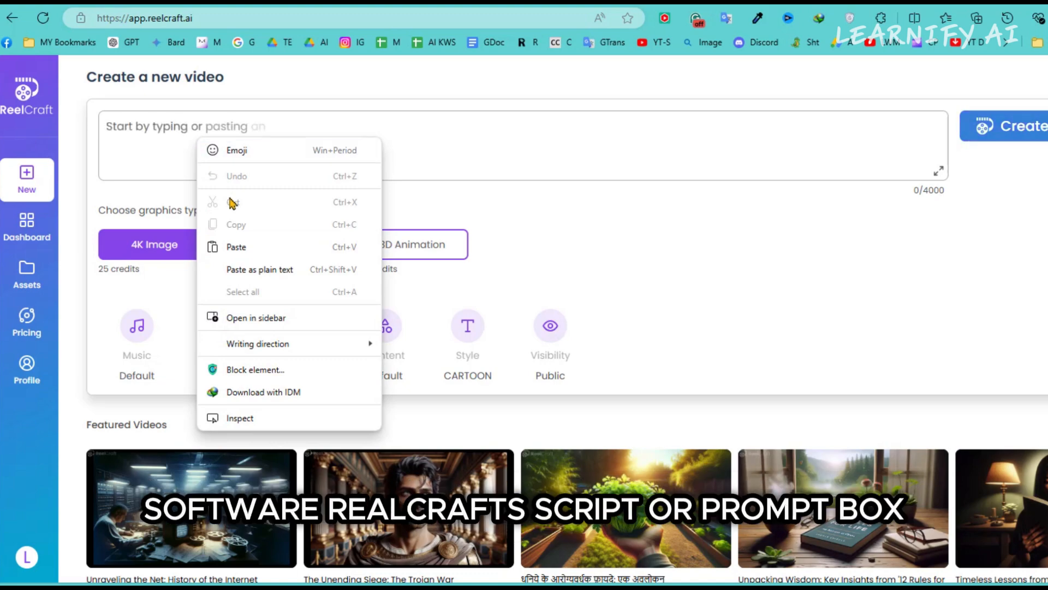
pyautogui.click(236, 247)
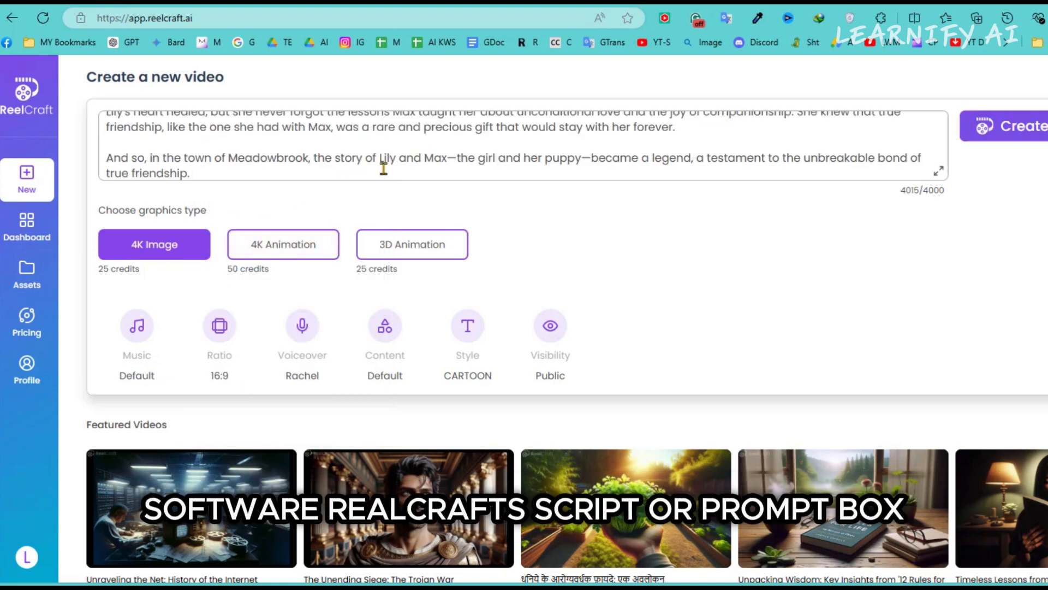
pyautogui.scroll(15, 213, 161)
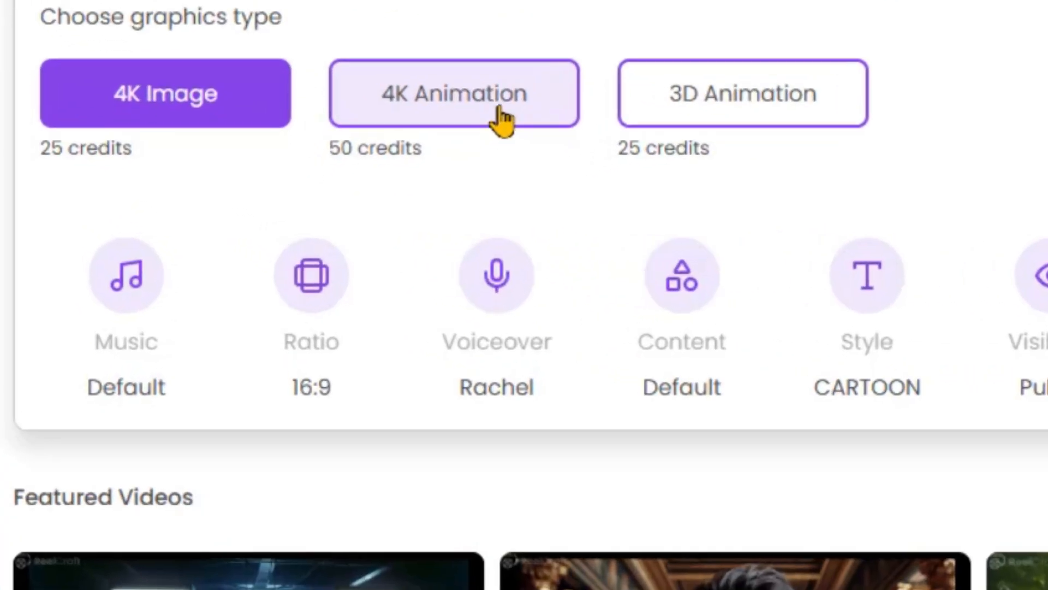
# Choose 3D Animation as the graphics type and continue with it instead of the 4K models.
pyautogui.click(740, 108)
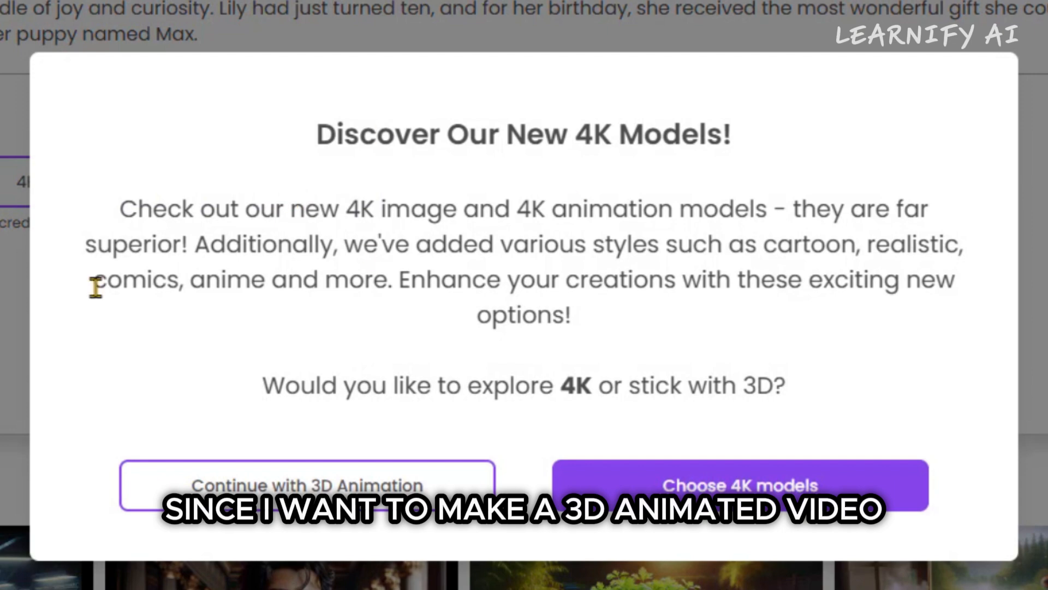
pyautogui.click(208, 504)
# Choose the "Whispered D..." track as the background music and 16:9 as the video's aspect ratio.
pyautogui.click(84, 323)
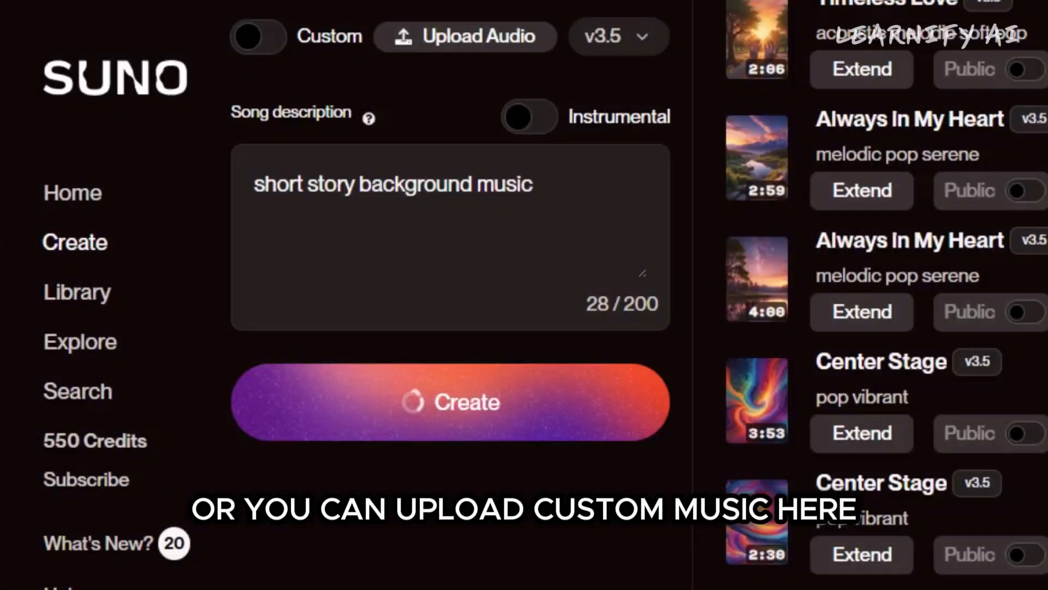
pyautogui.scroll(-3, 884, 273)
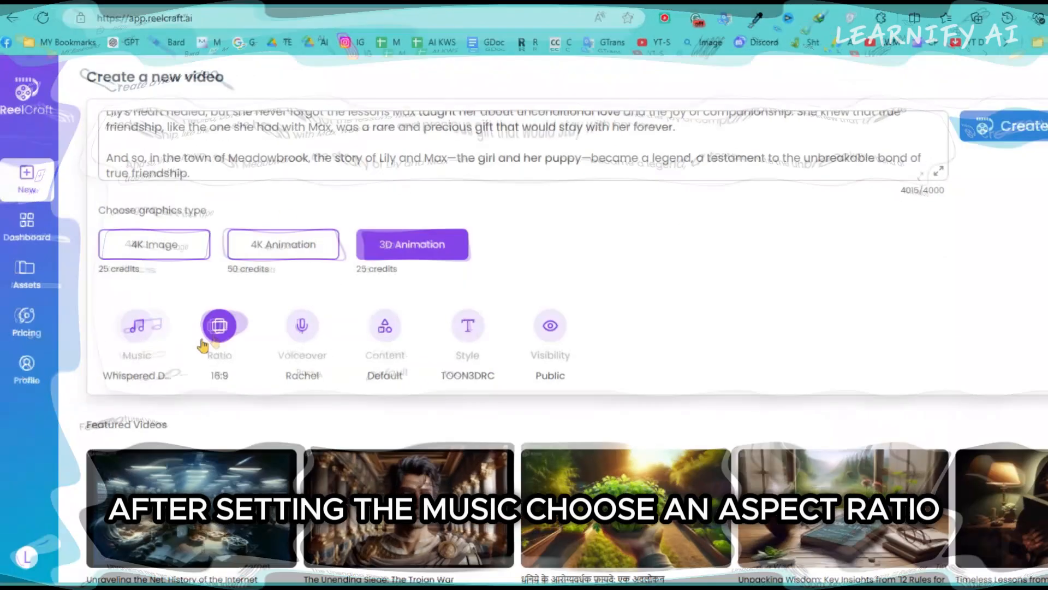
pyautogui.click(219, 325)
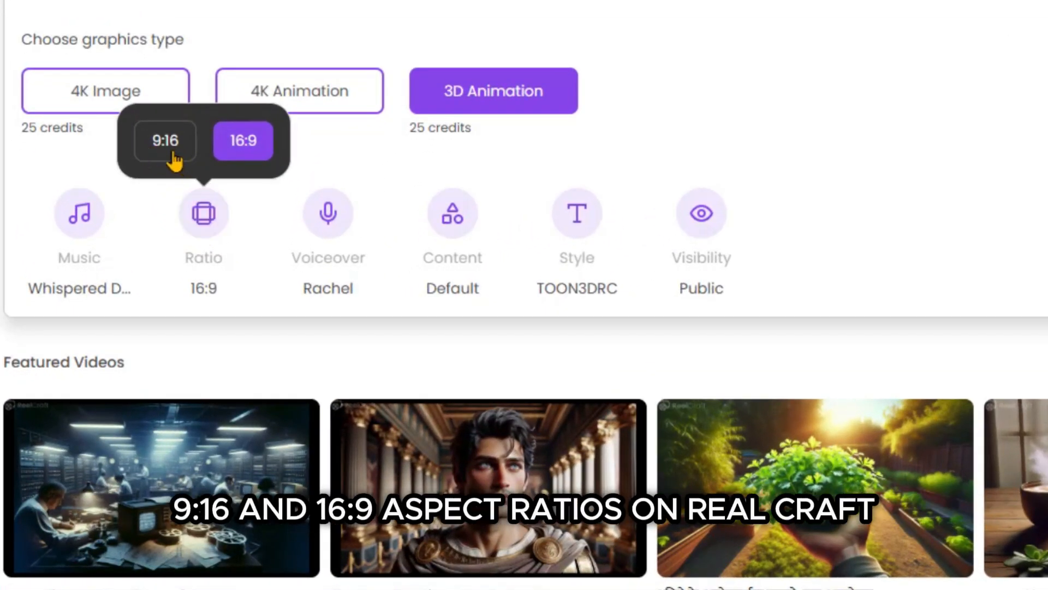
pyautogui.click(246, 143)
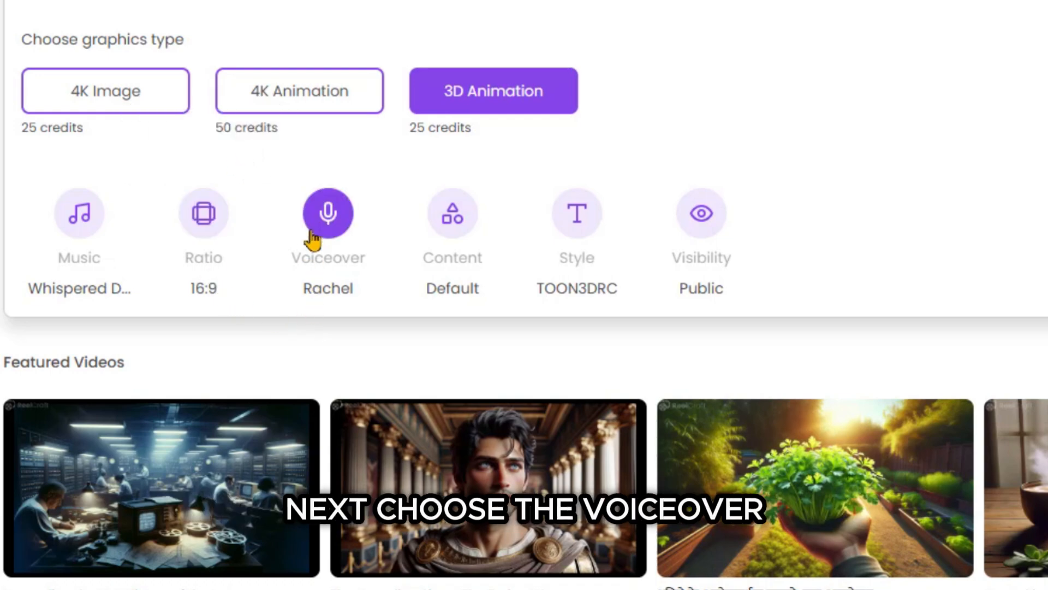
# Open the voiceover choices and listen to the samples of the recommended narration voices, including Drew, Clyde, Domi, Rajesh and Monika.
pyautogui.click(321, 267)
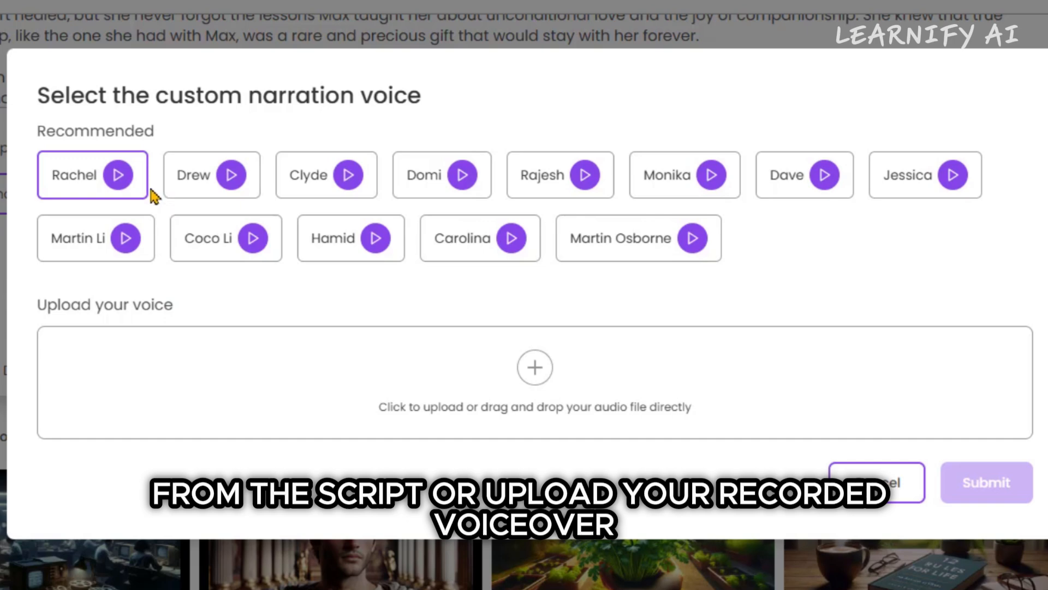
pyautogui.moveTo(117, 184)
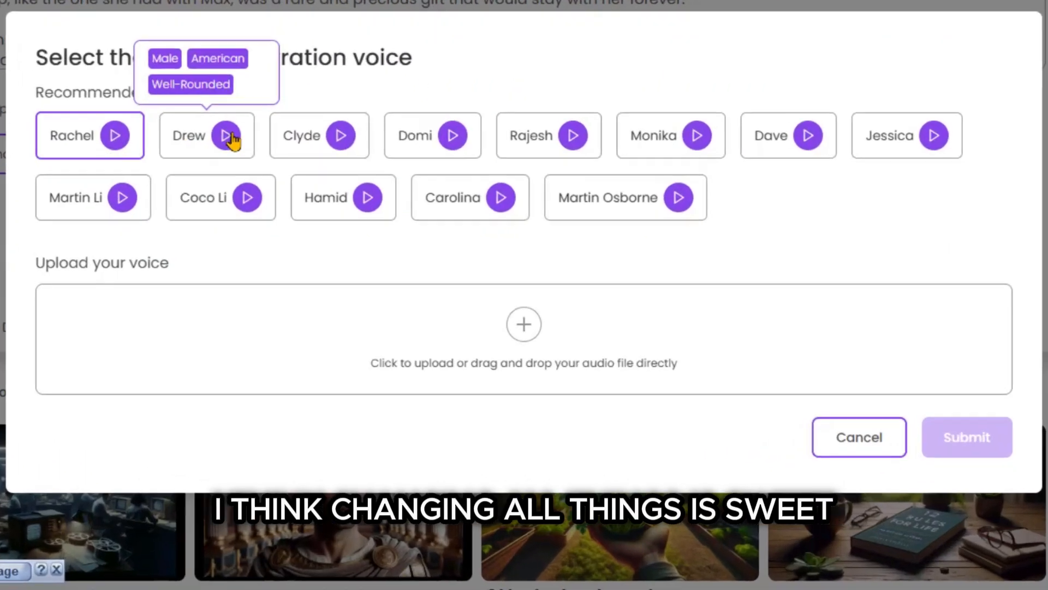
pyautogui.click(227, 136)
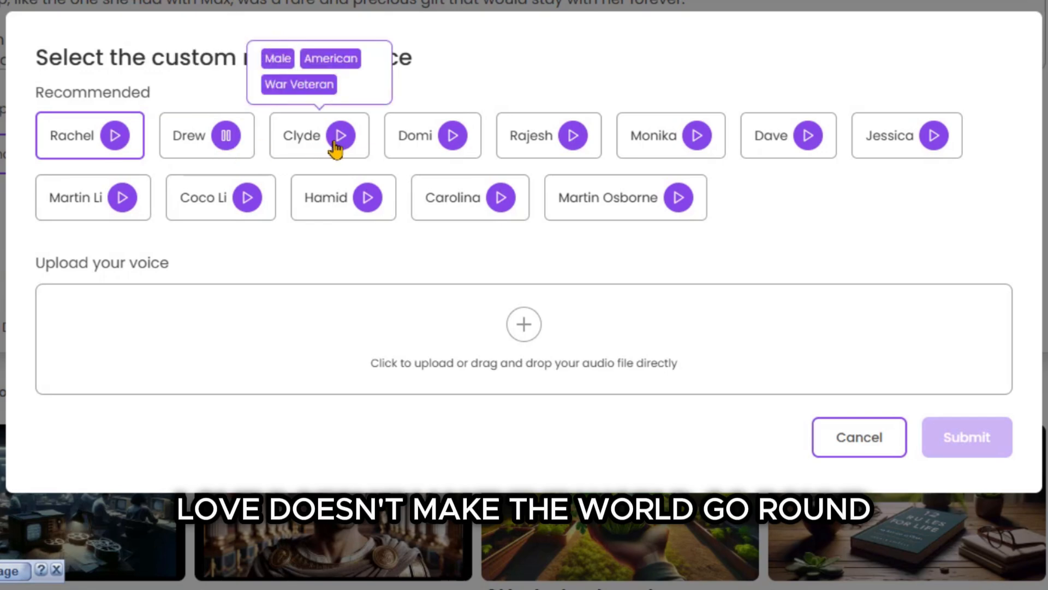
pyautogui.click(229, 141)
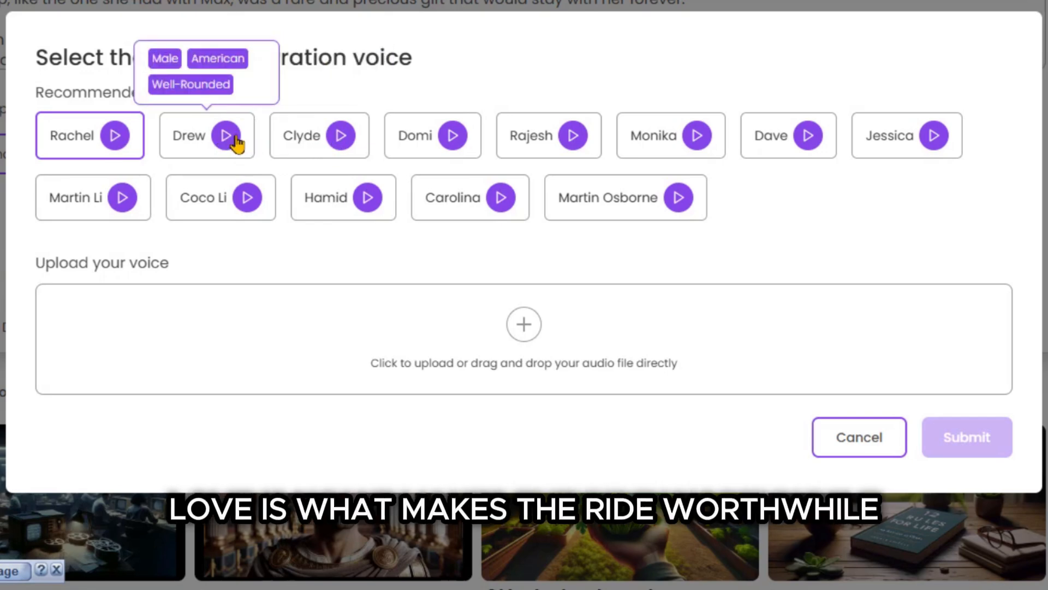
pyautogui.click(340, 141)
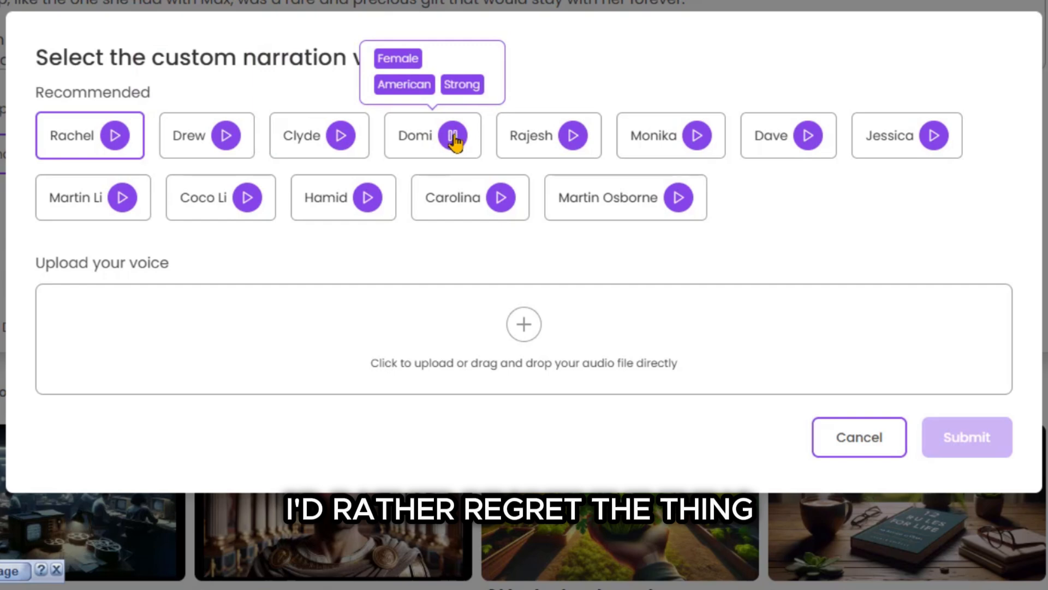
pyautogui.click(455, 142)
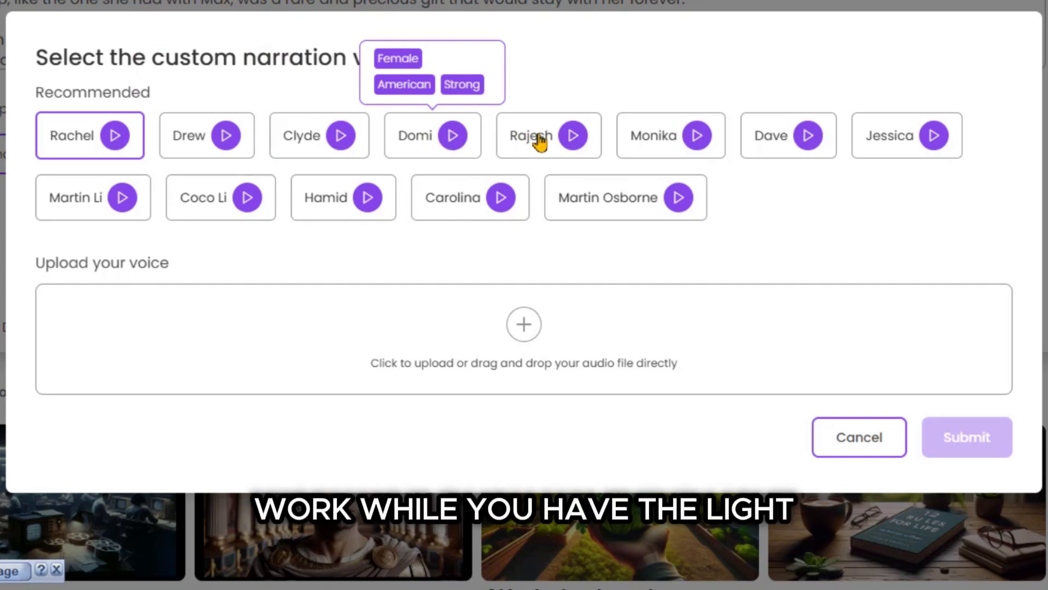
pyautogui.click(573, 137)
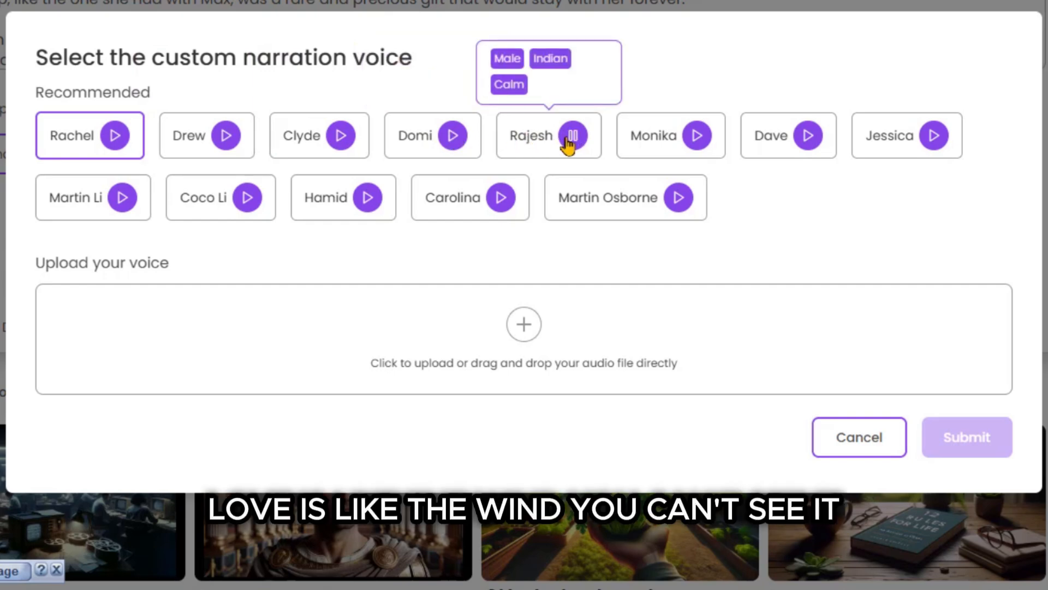
pyautogui.click(696, 139)
pyautogui.click(696, 141)
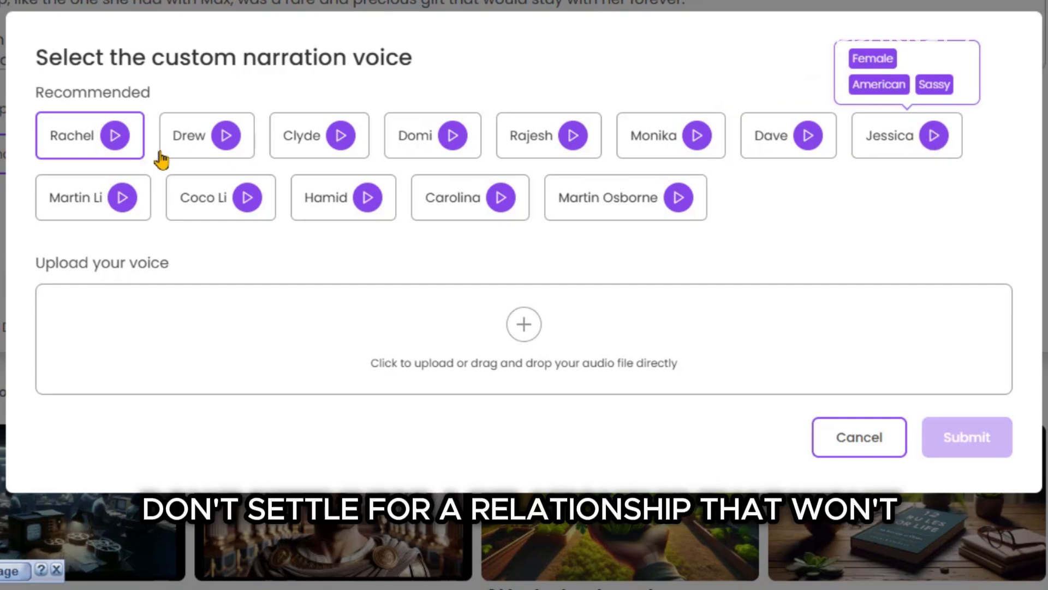
# Submit Drew as the narration voice and set the video's content type to Stories.
pyautogui.click(187, 142)
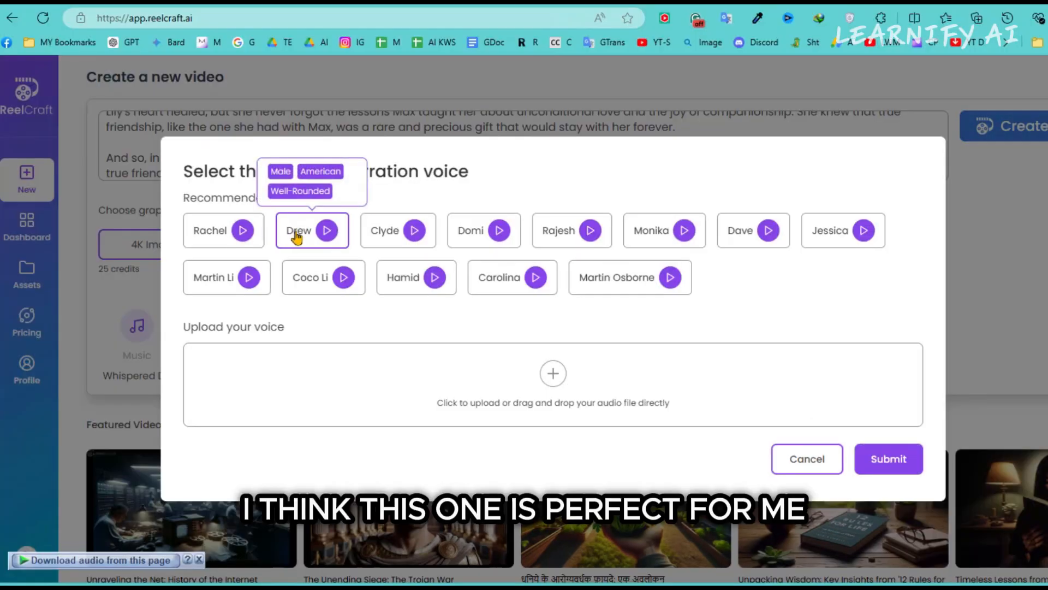
pyautogui.click(886, 459)
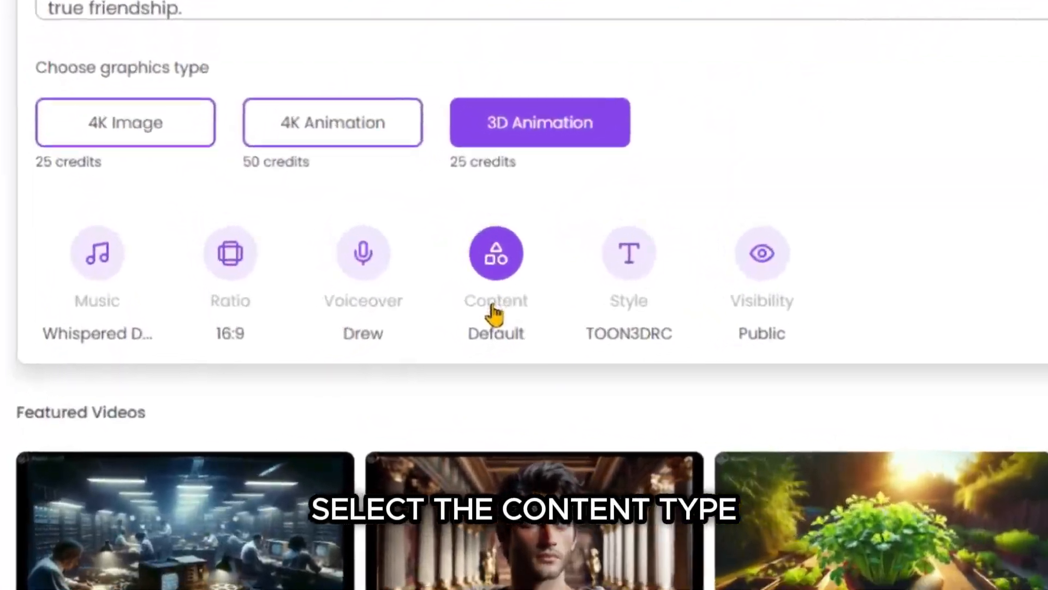
pyautogui.click(494, 309)
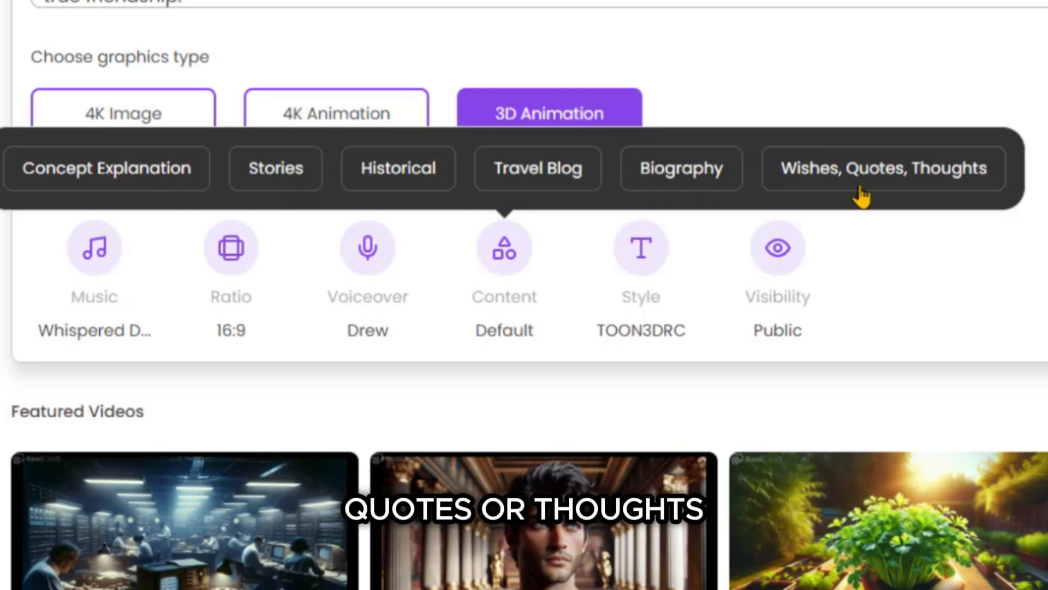
pyautogui.click(276, 170)
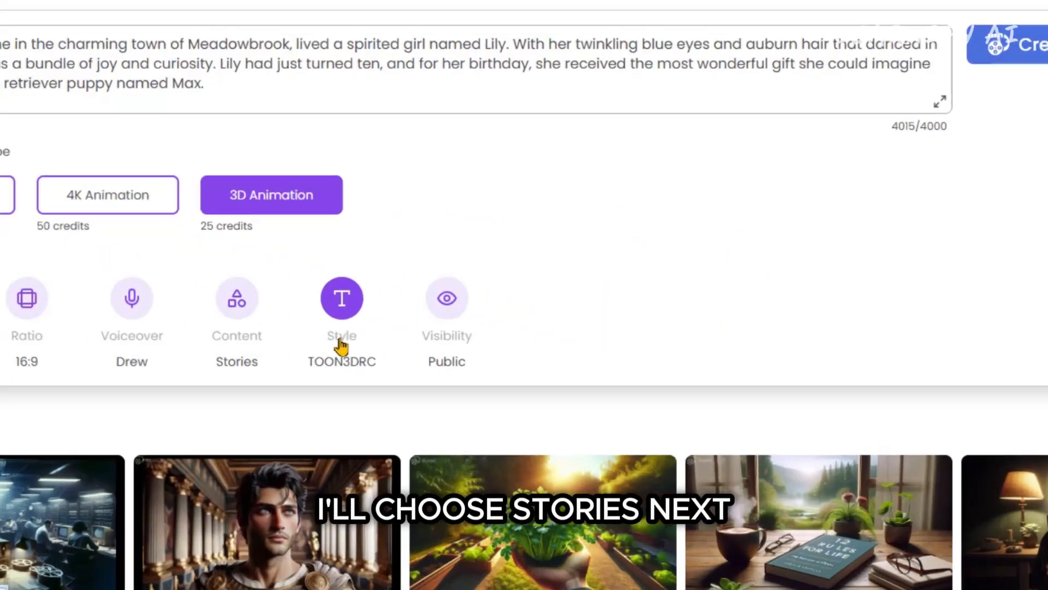
# Choose TOONMI as the 3D animation style and open the content visibility choices.
pyautogui.click(341, 341)
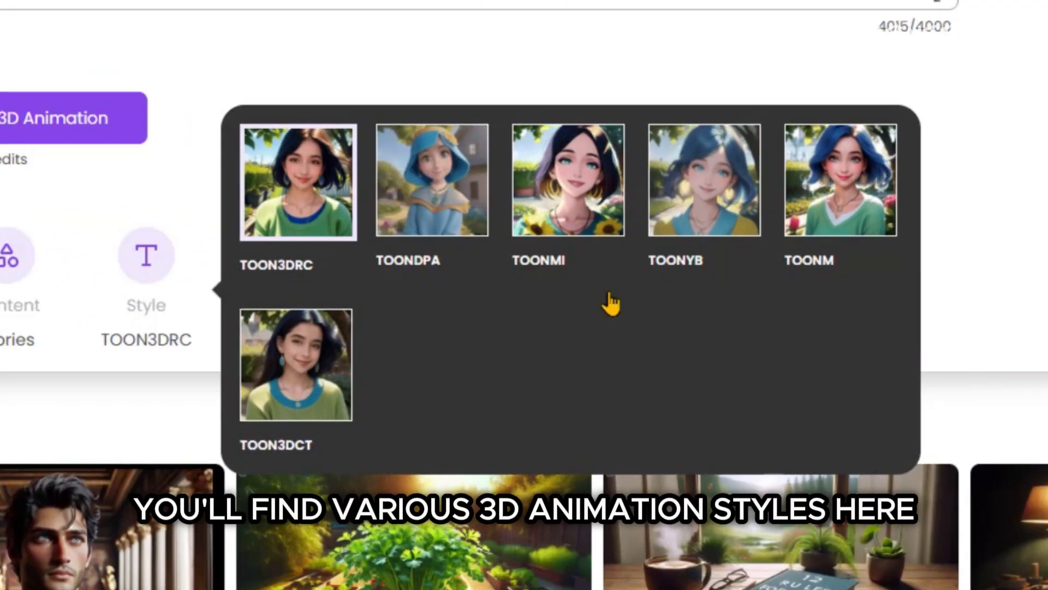
pyautogui.click(585, 199)
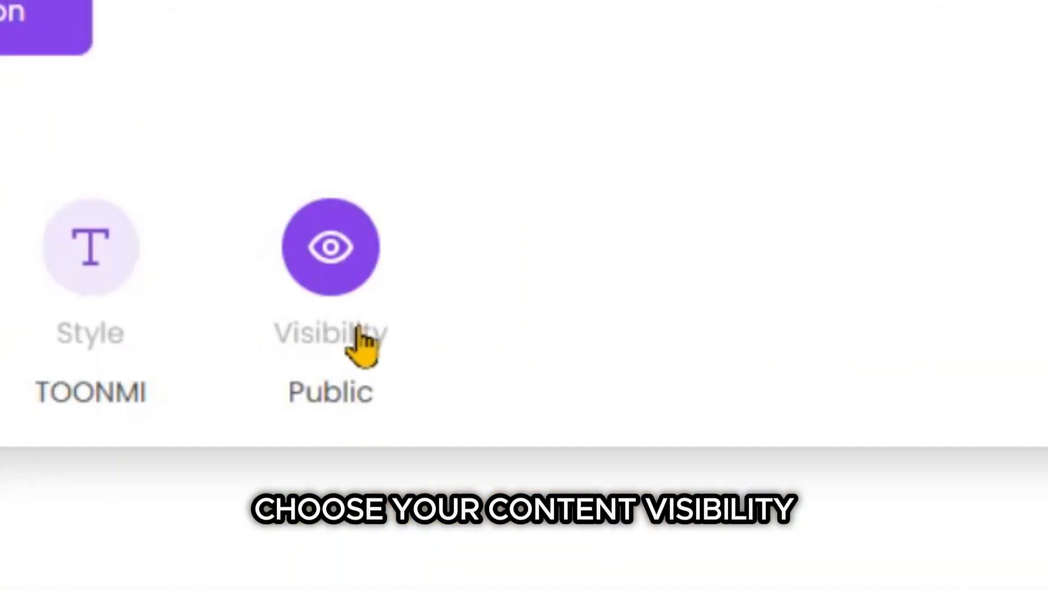
pyautogui.click(361, 350)
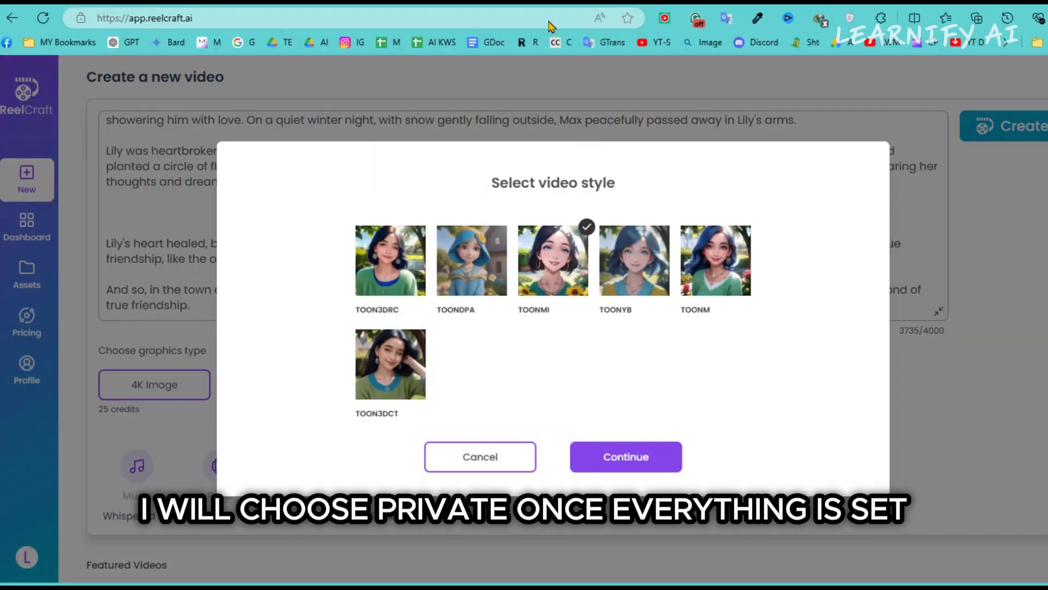
# Confirm the TOONMI video style, keep Stories as the content type, choose a prompt type and continue with creating the video.
pyautogui.click(626, 458)
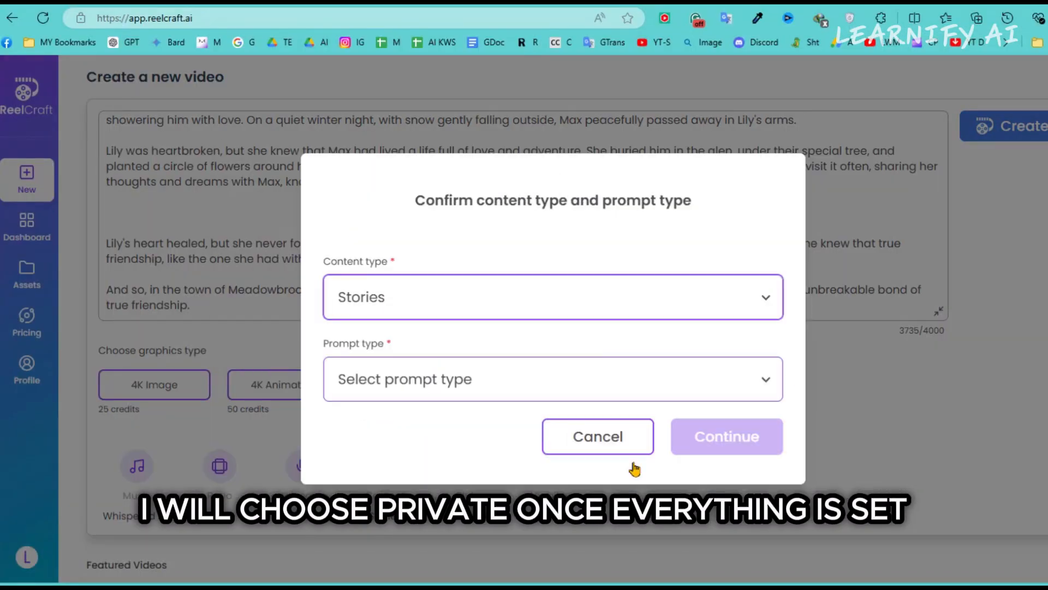
pyautogui.click(615, 379)
pyautogui.click(638, 459)
pyautogui.click(726, 436)
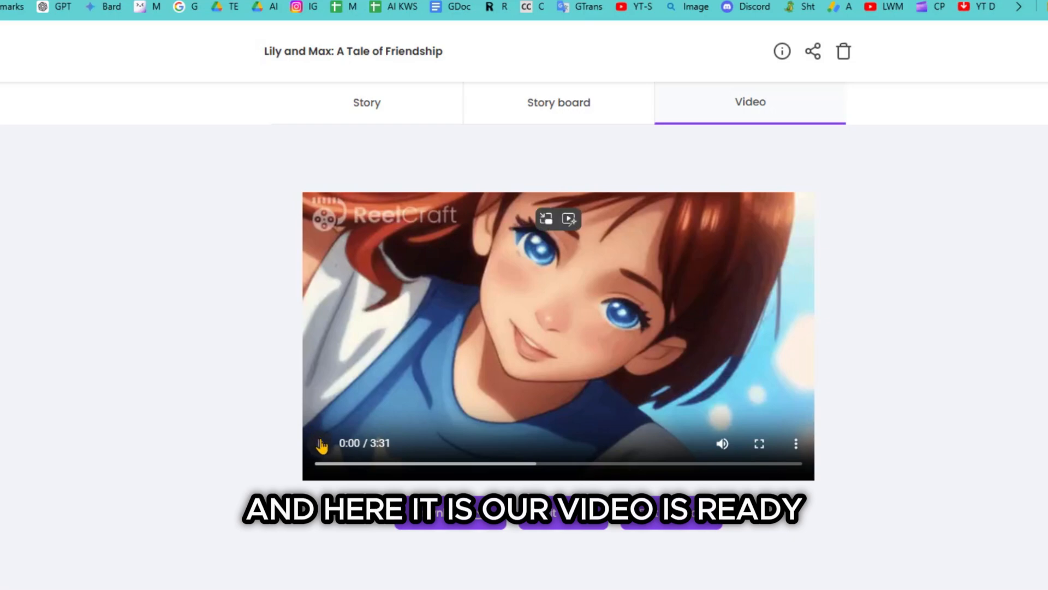
# Play the generated video, then open its story text and read it through.
pyautogui.click(321, 444)
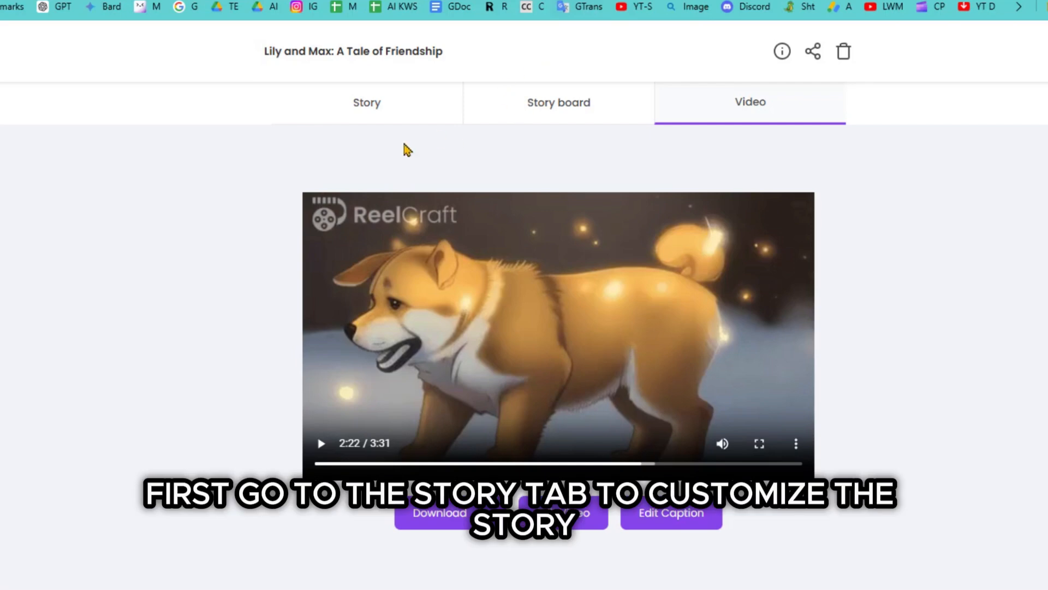
pyautogui.scroll(-5, 1008, 351)
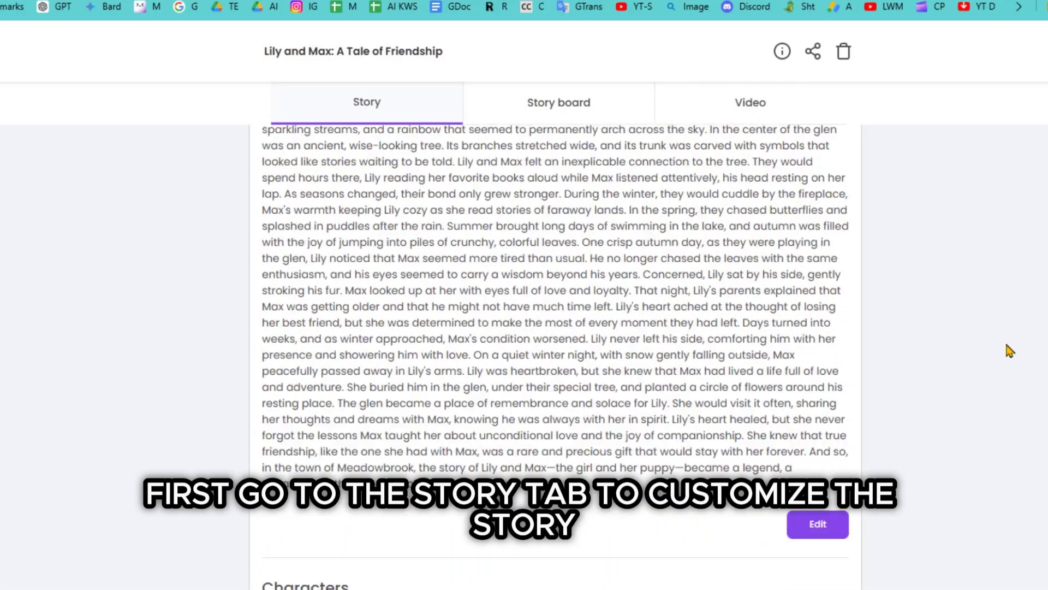
pyautogui.scroll(5, 710, 328)
pyautogui.moveTo(264, 211); pyautogui.dragTo(835, 480)
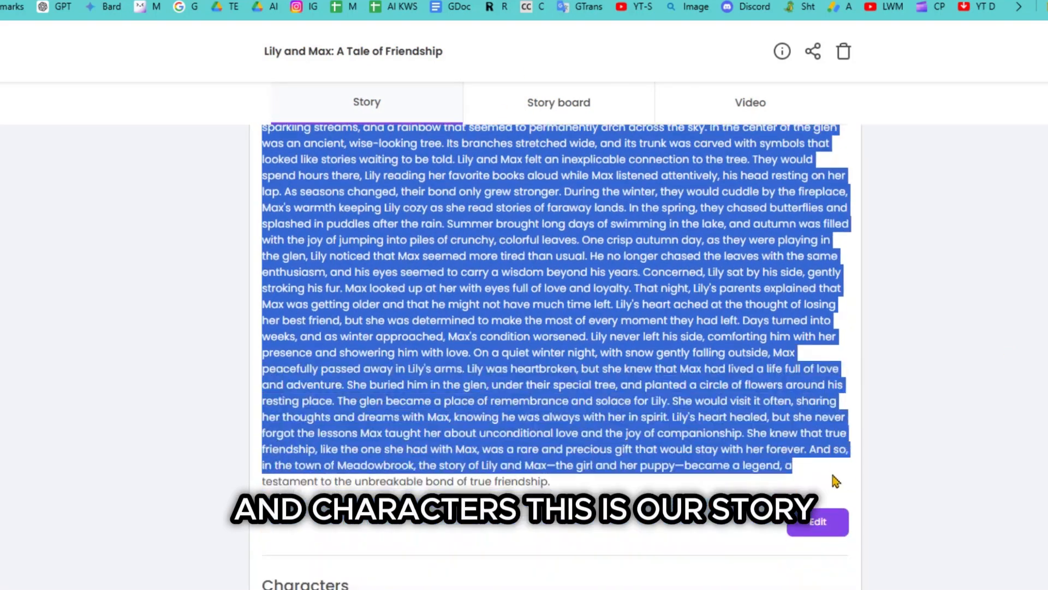
pyautogui.click(701, 295)
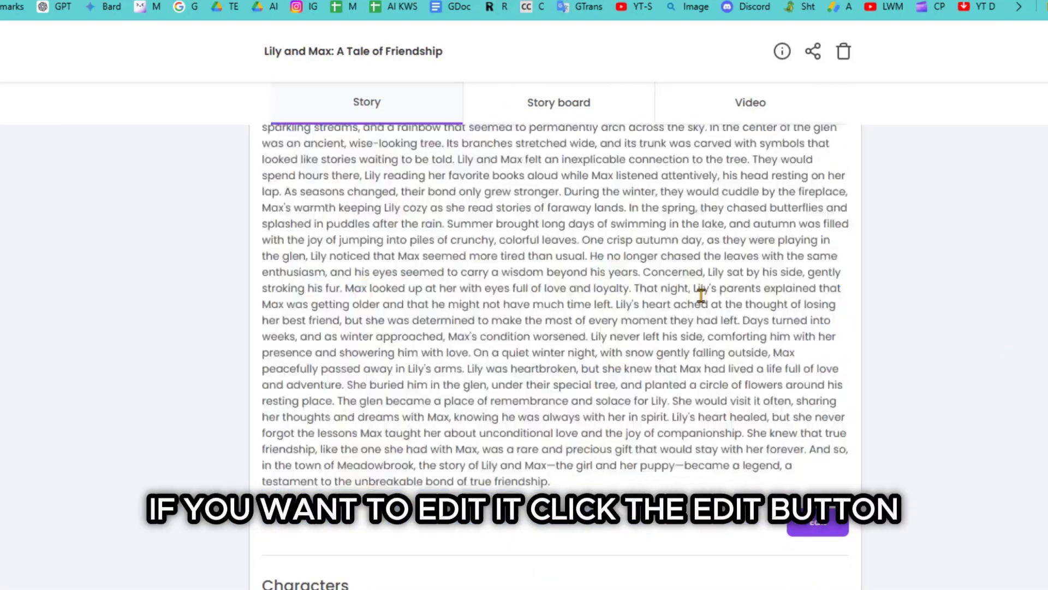
# Open the story text for editing, look through it to the end and cancel the editing.
pyautogui.click(828, 535)
pyautogui.scroll(3, 1029, 362)
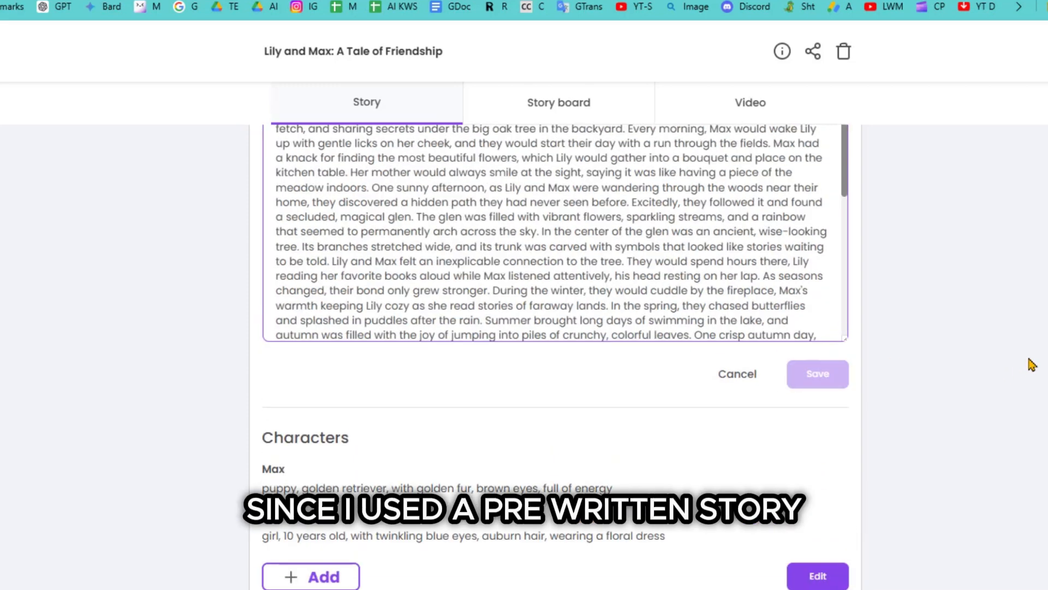
pyautogui.moveTo(512, 318); pyautogui.dragTo(756, 415)
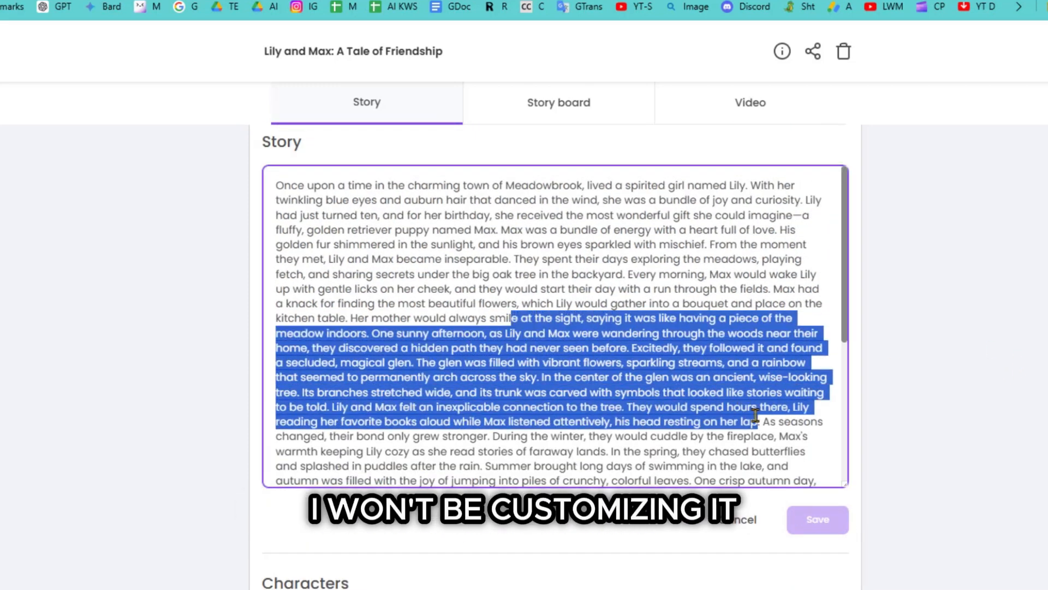
pyautogui.click(696, 322)
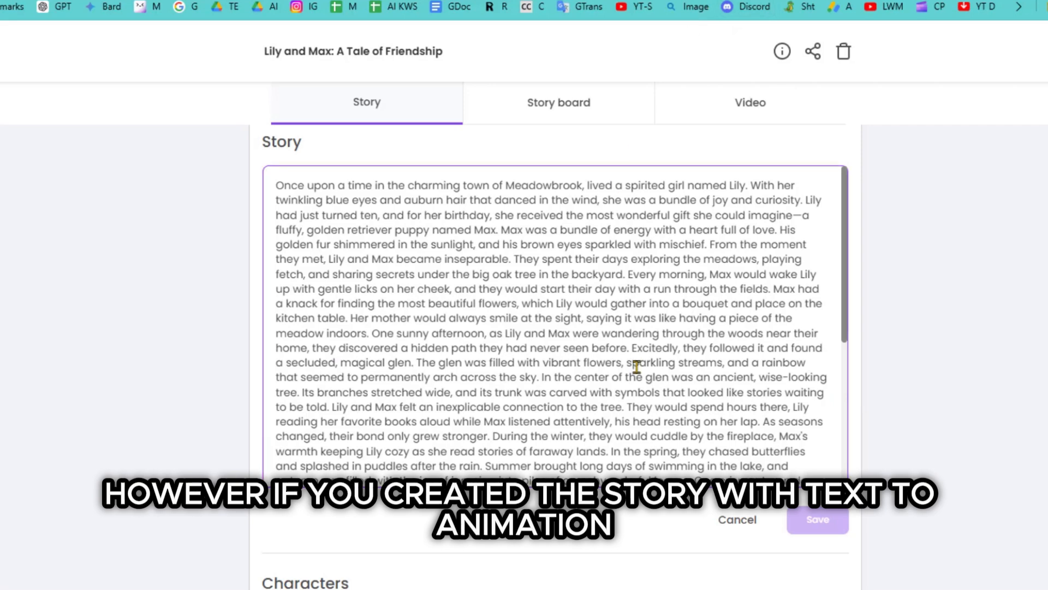
pyautogui.scroll(-10, 519, 393)
pyautogui.scroll(-3, 1016, 367)
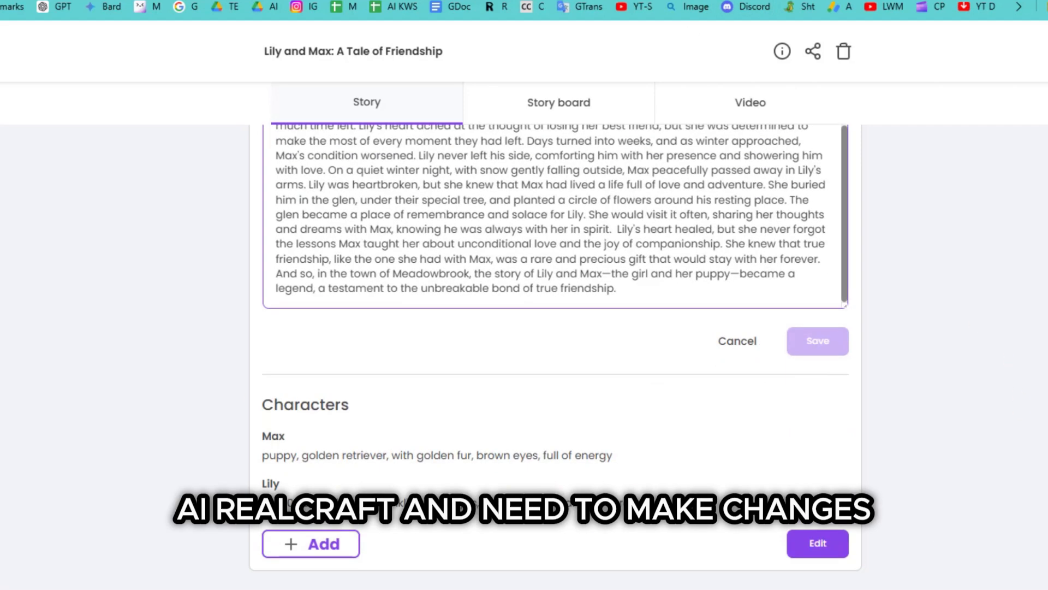
pyautogui.click(727, 355)
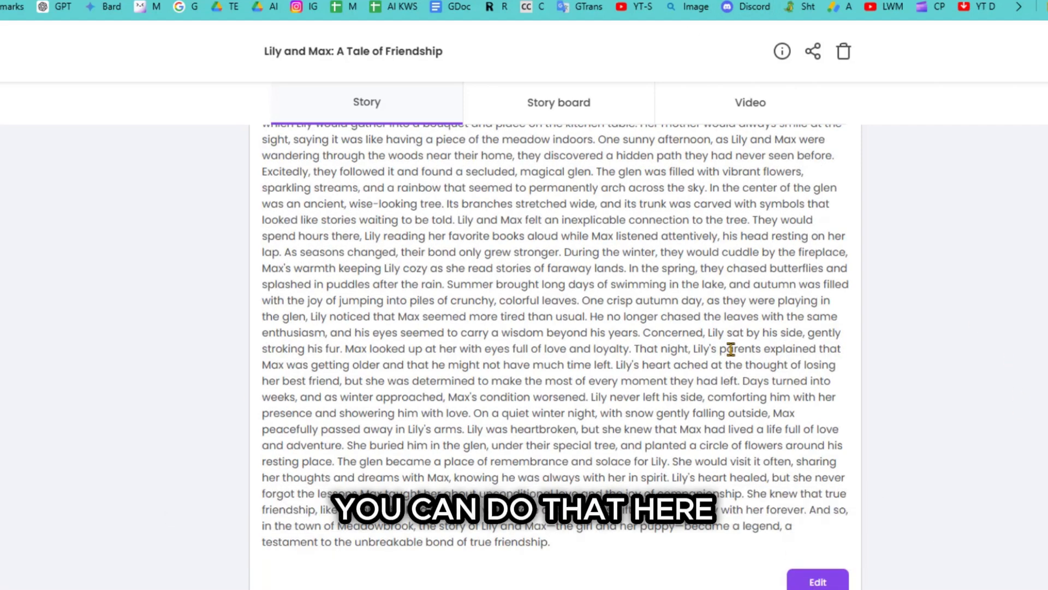
# Review the characters Max and Lily, open their names and descriptions for editing and save them.
pyautogui.scroll(-4, 730, 348)
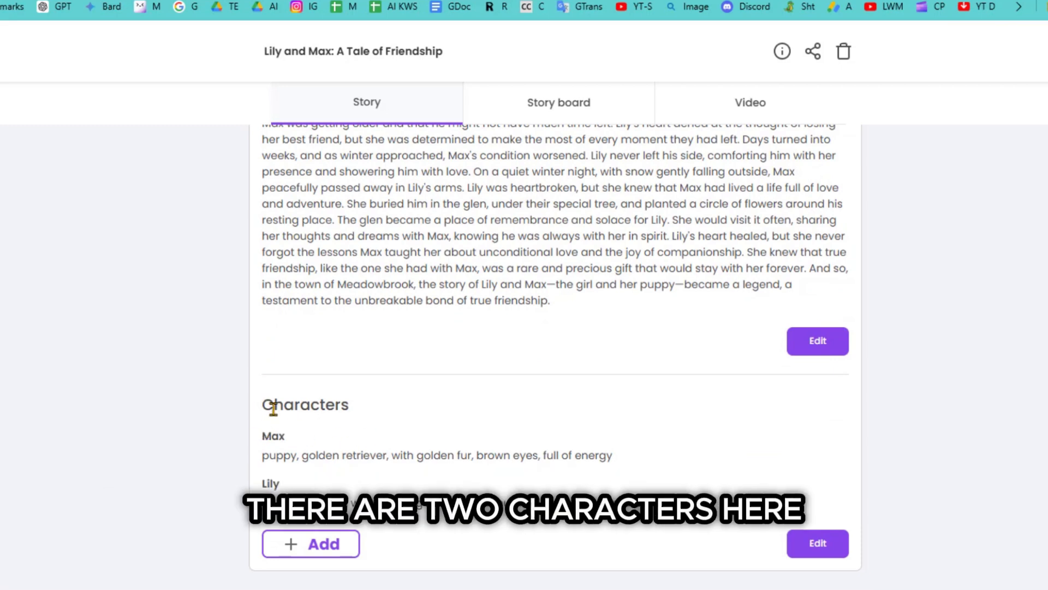
pyautogui.click(331, 433)
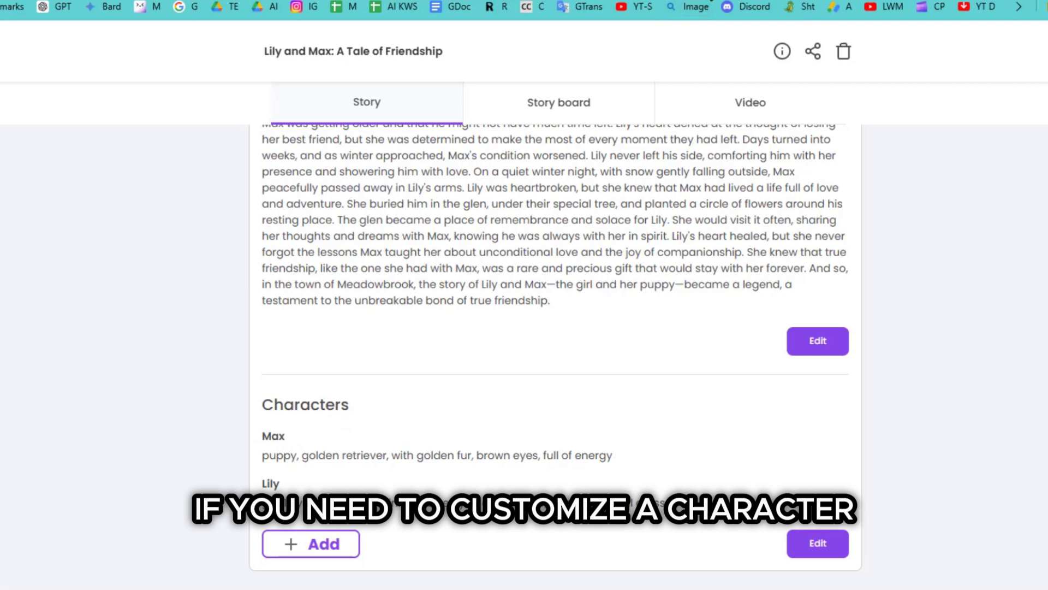
pyautogui.click(817, 543)
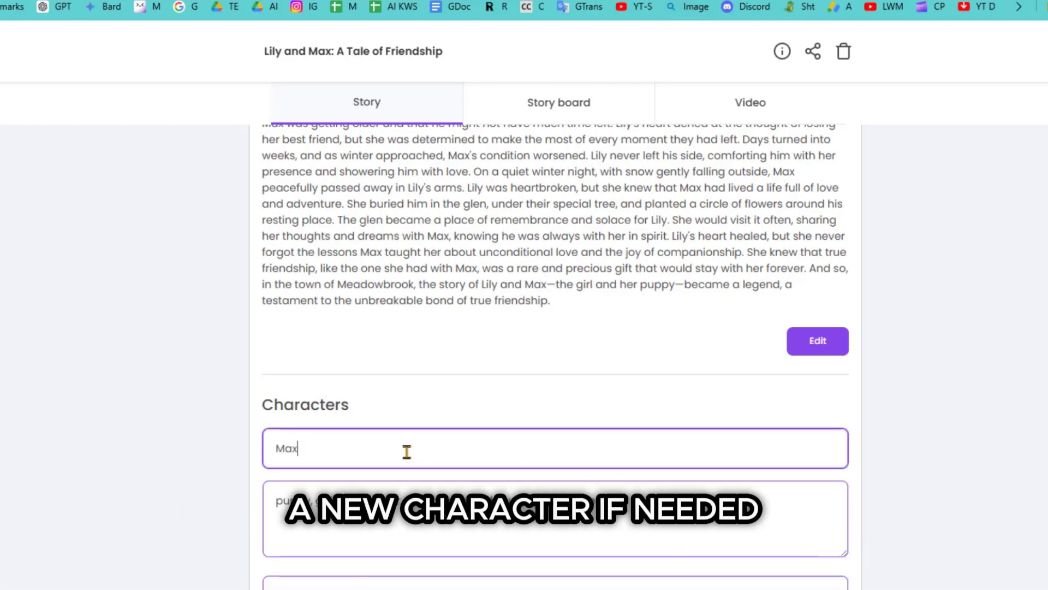
pyautogui.scroll(-3, 445, 529)
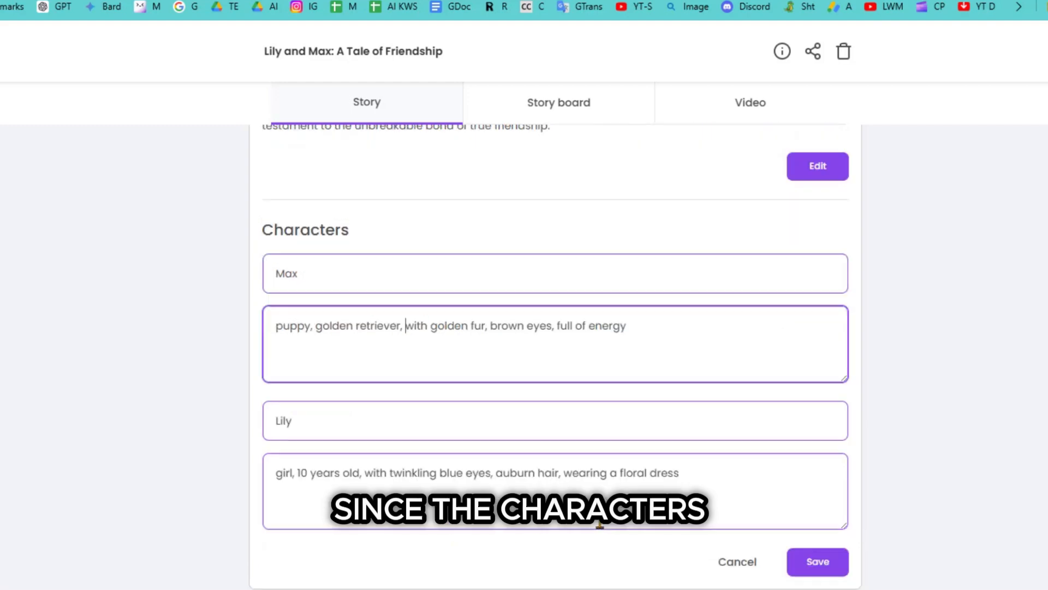
pyautogui.click(817, 560)
# Open the form for a new story character, look at its name and description fields, and cancel it.
pyautogui.click(323, 544)
pyautogui.scroll(-4, 518, 480)
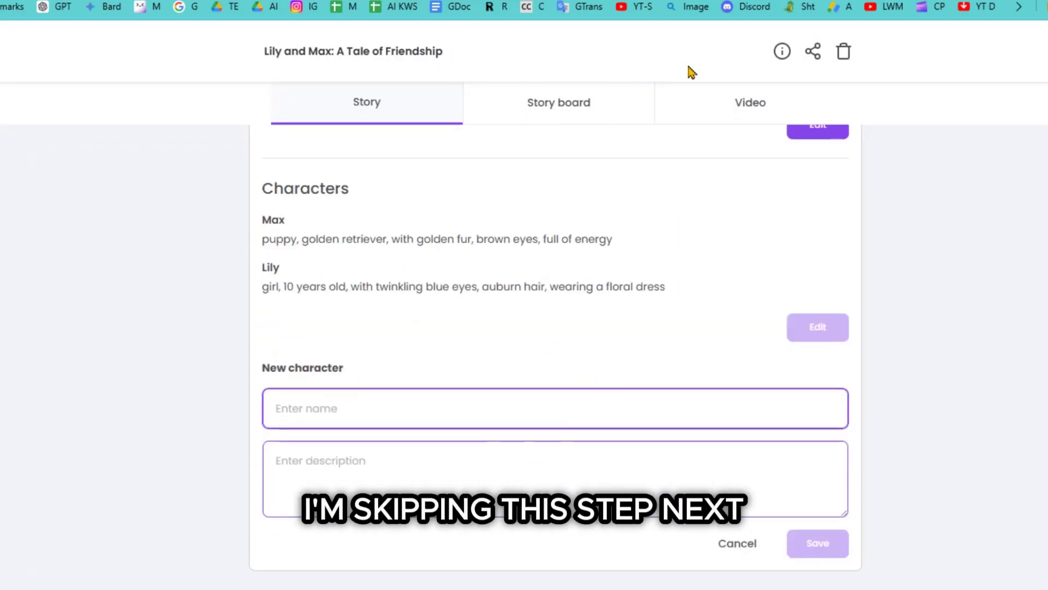
pyautogui.click(739, 542)
# Open the storyboard and examine the image prompt of Scene 2, Image 2.
pyautogui.scroll(8, 676, 521)
pyautogui.click(496, 102)
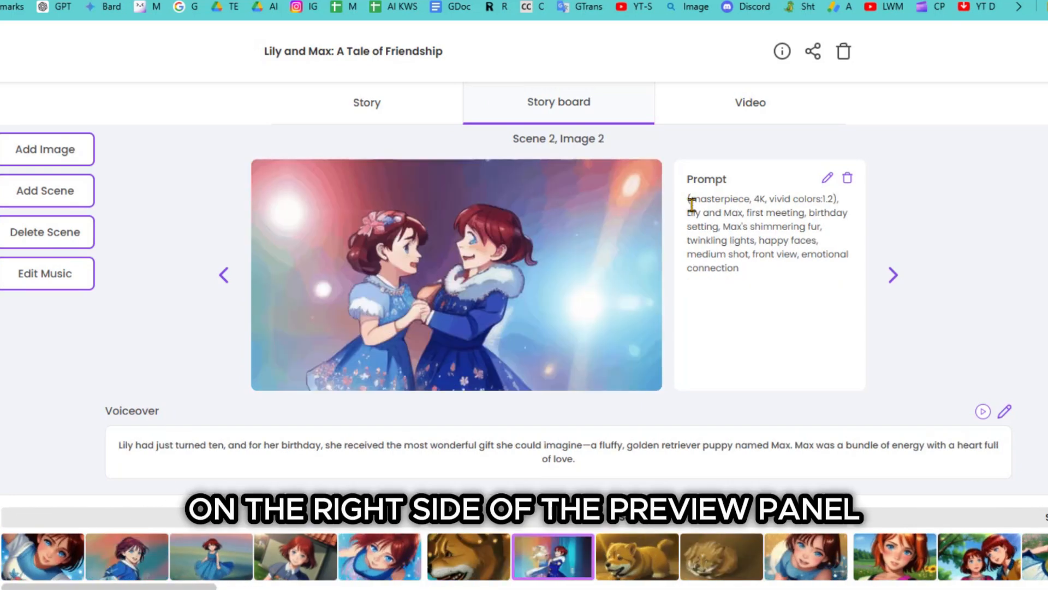
pyautogui.moveTo(687, 199); pyautogui.dragTo(777, 268)
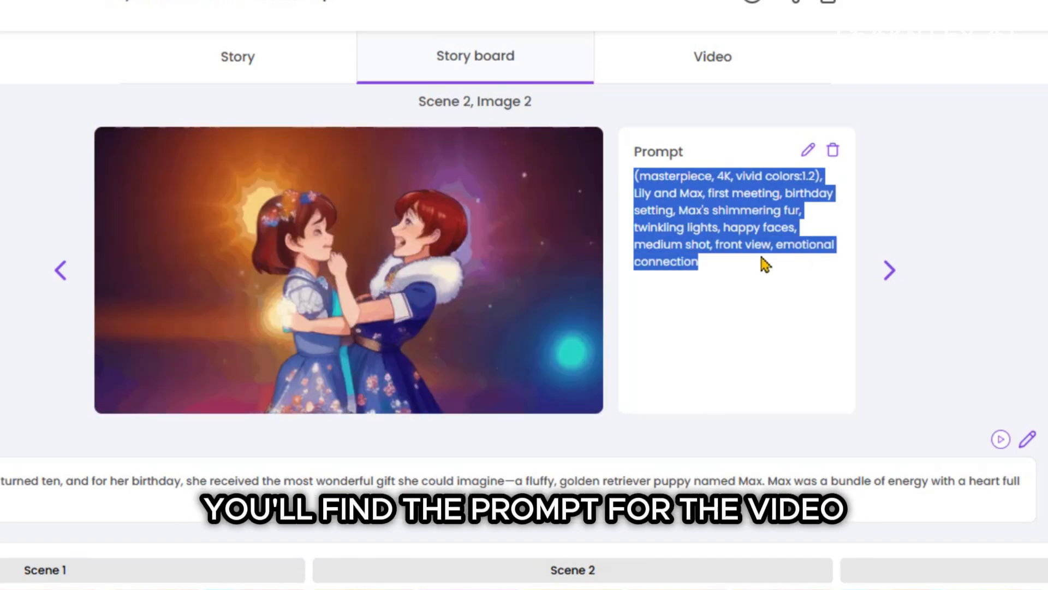
pyautogui.click(697, 167)
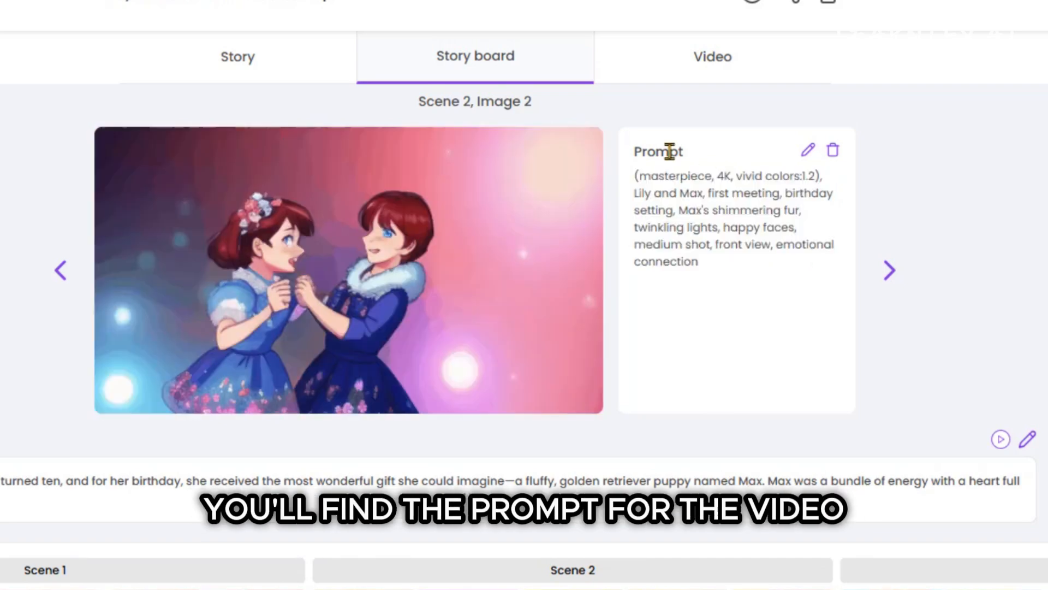
pyautogui.doubleClick(670, 151)
pyautogui.click(704, 157)
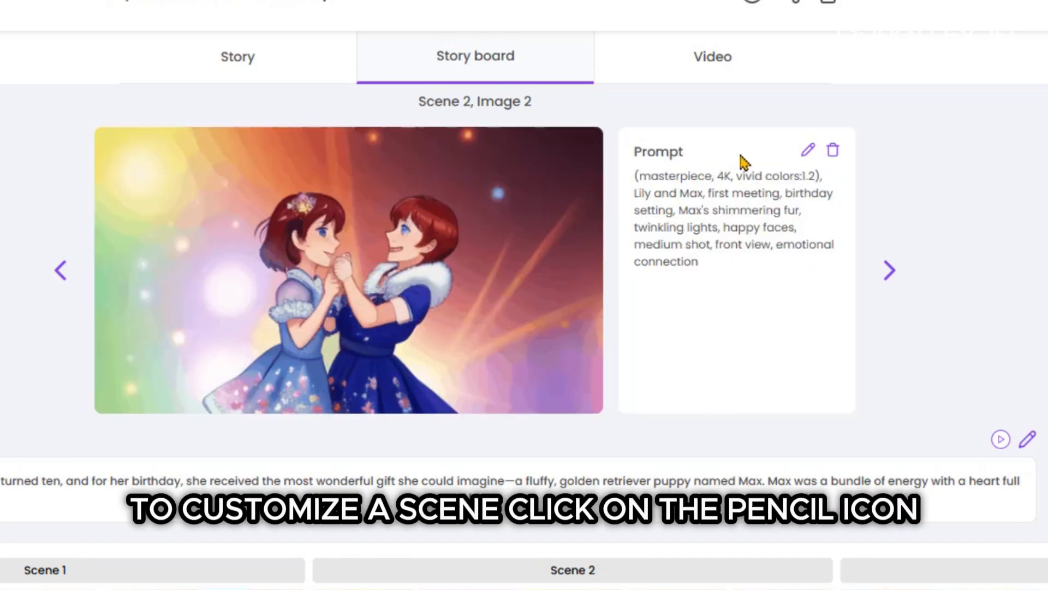
# Add "cute" before "happy faces" in the prompt of Scene 2, Image 2, save it and regenerate the clip.
pyautogui.click(809, 155)
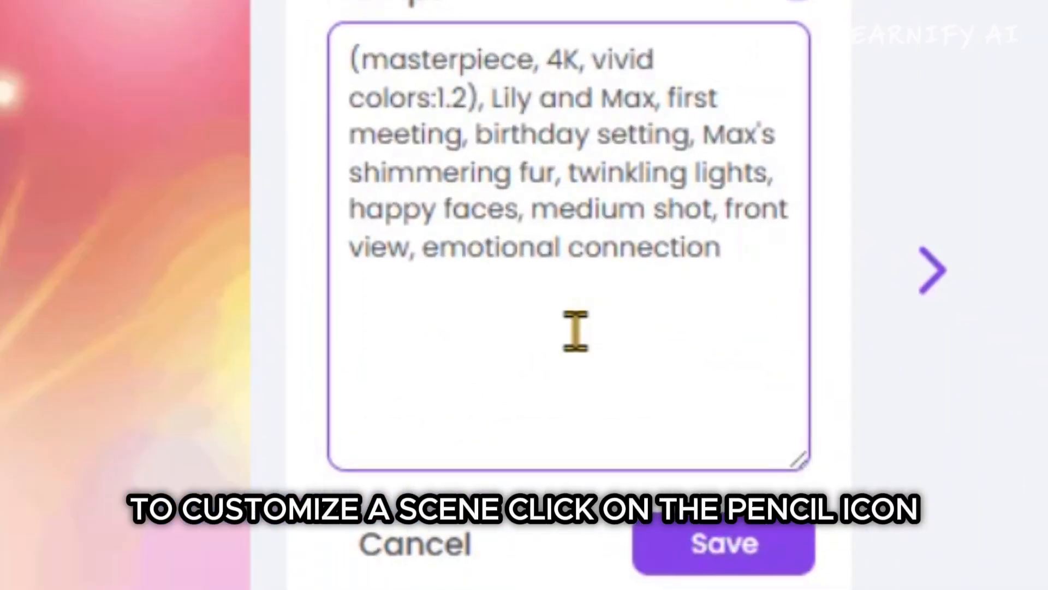
pyautogui.click(353, 202)
pyautogui.write('cute')
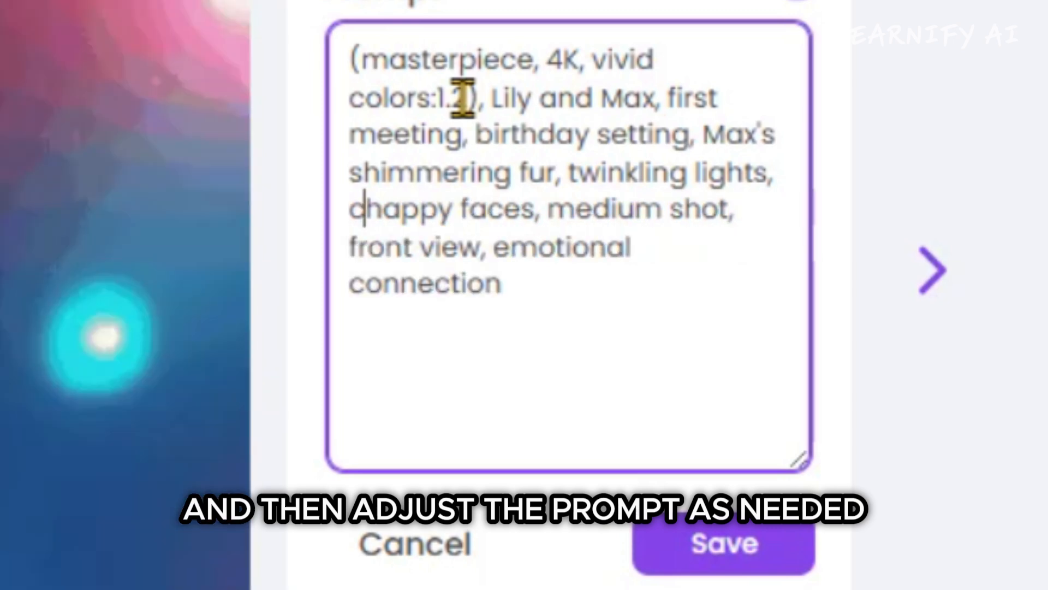
pyautogui.click(693, 546)
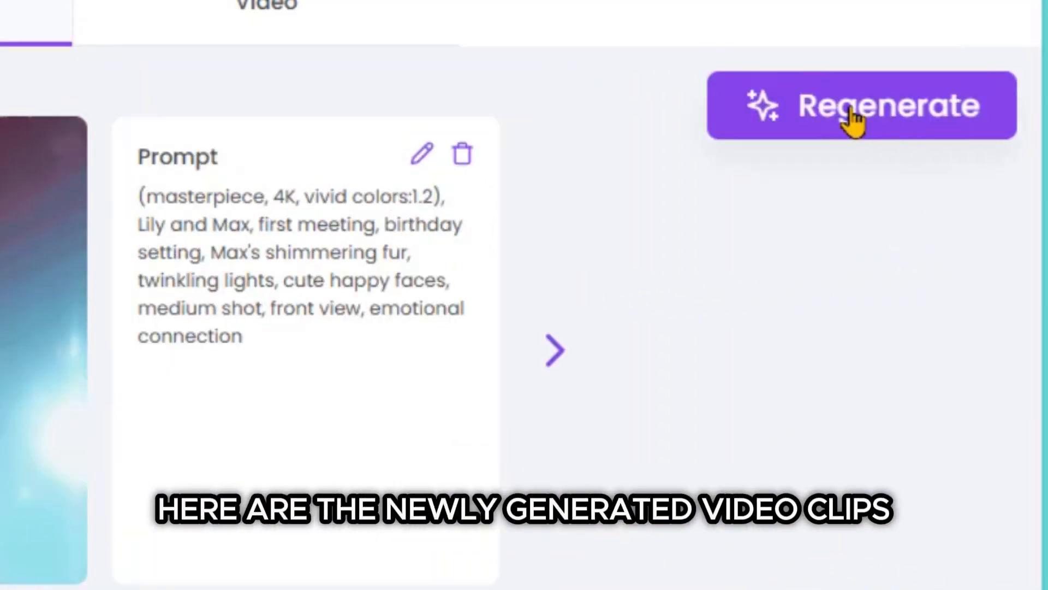
pyautogui.click(847, 114)
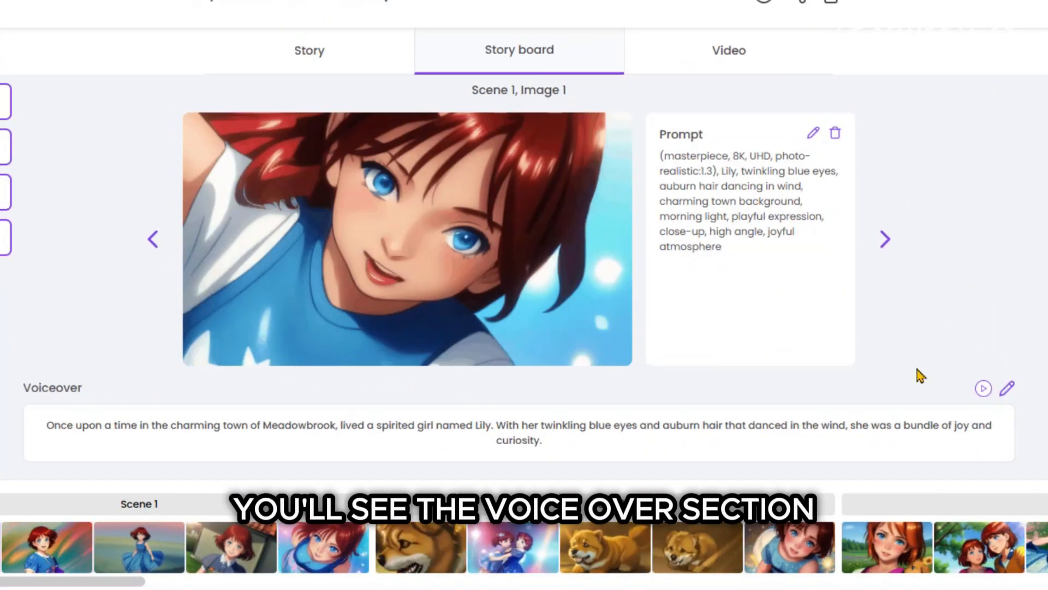
# Open Scene 1's voiceover for editing, look at the custom narration voices and audio upload, and cancel.
pyautogui.click(1006, 395)
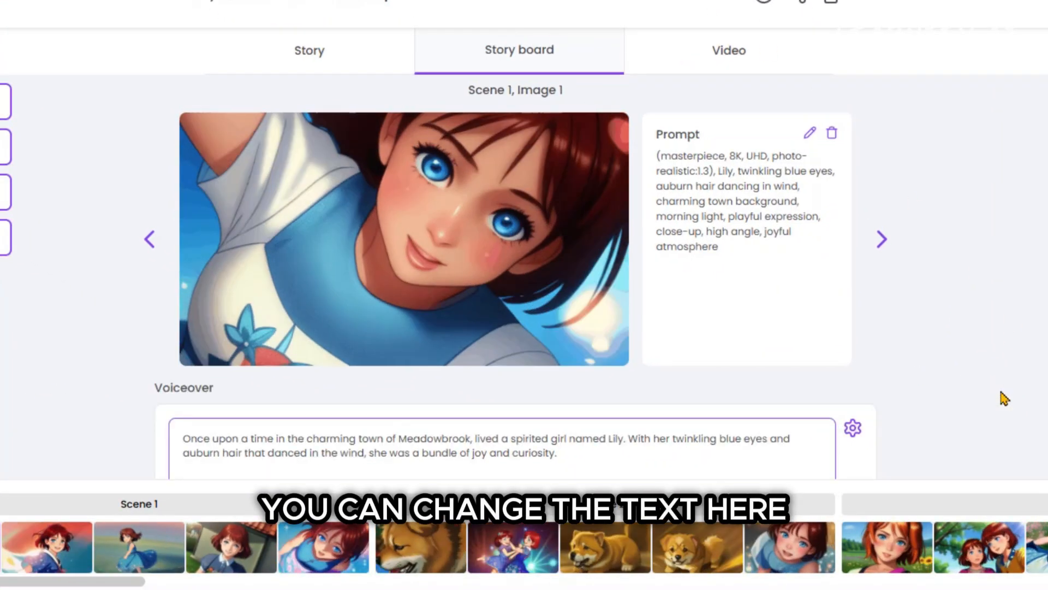
pyautogui.scroll(-2, 997, 399)
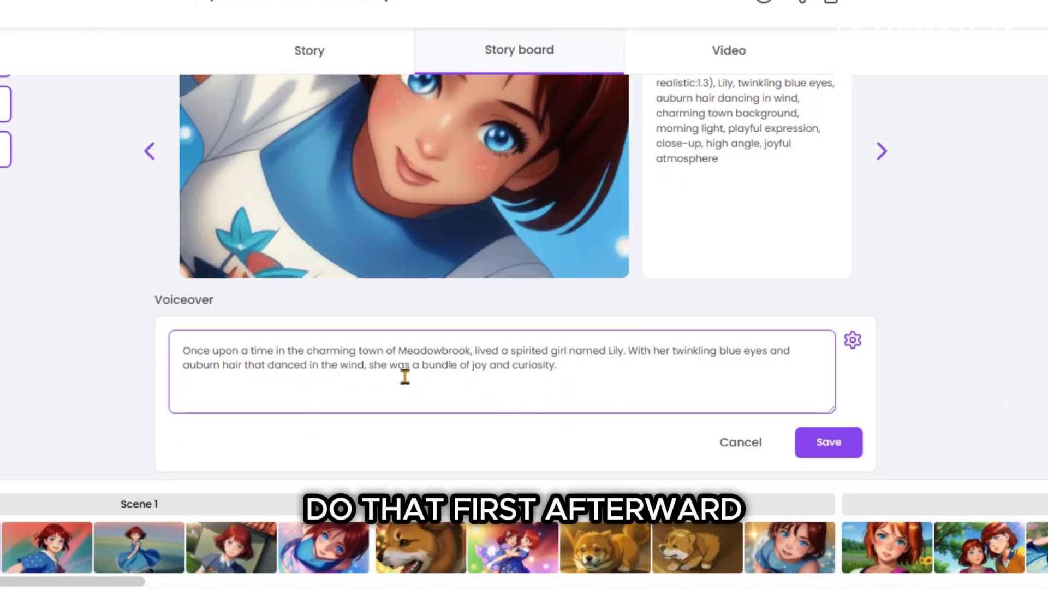
pyautogui.click(853, 341)
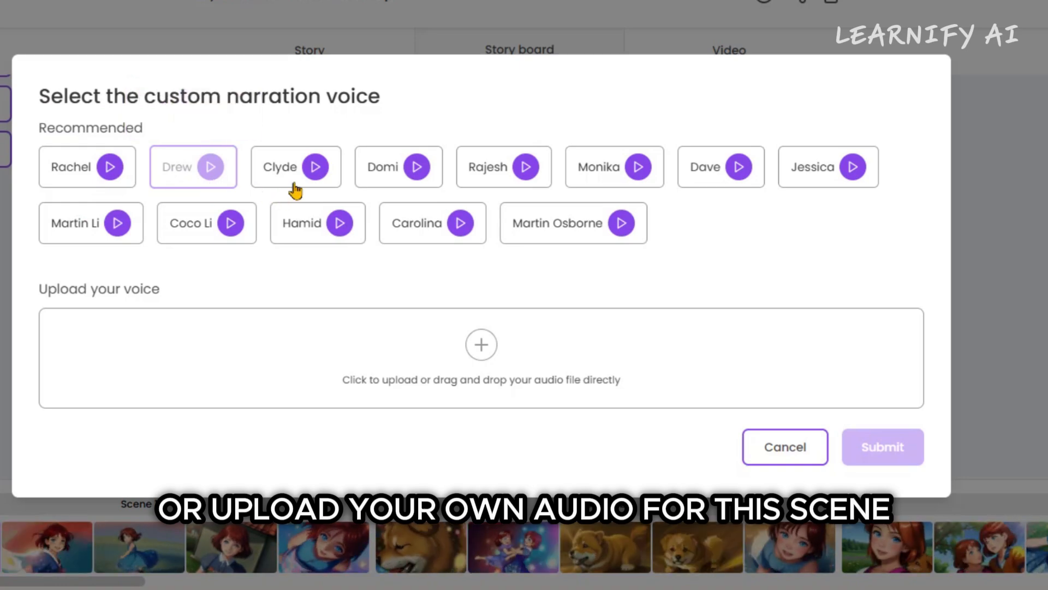
pyautogui.click(773, 461)
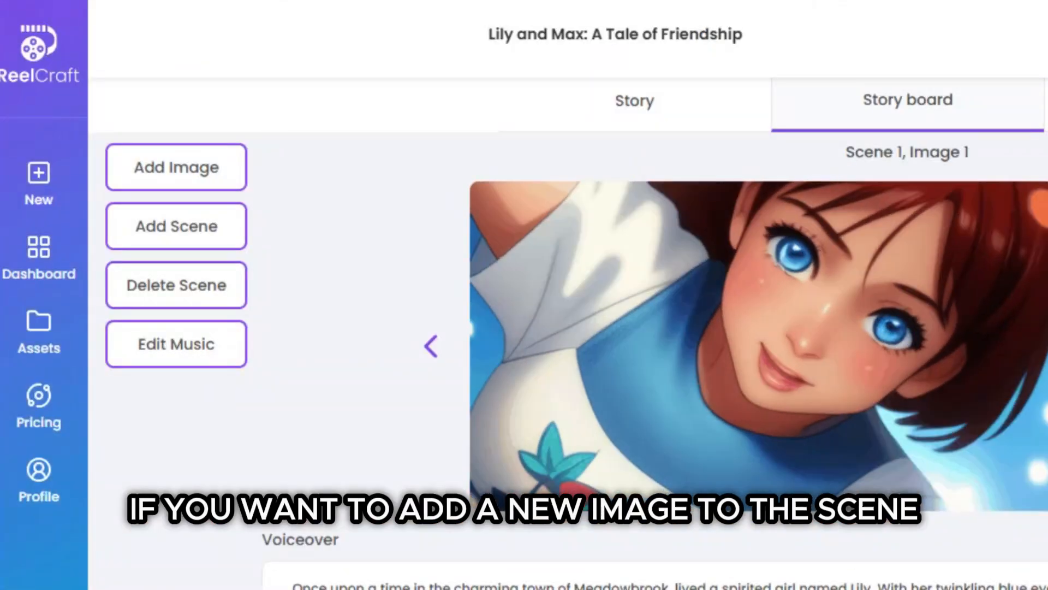
# Try adding an animation to Scene 1 with "A cute girl, 7 years of old, black hairs,", view the image selection and stock search, and cancel.
pyautogui.click(168, 178)
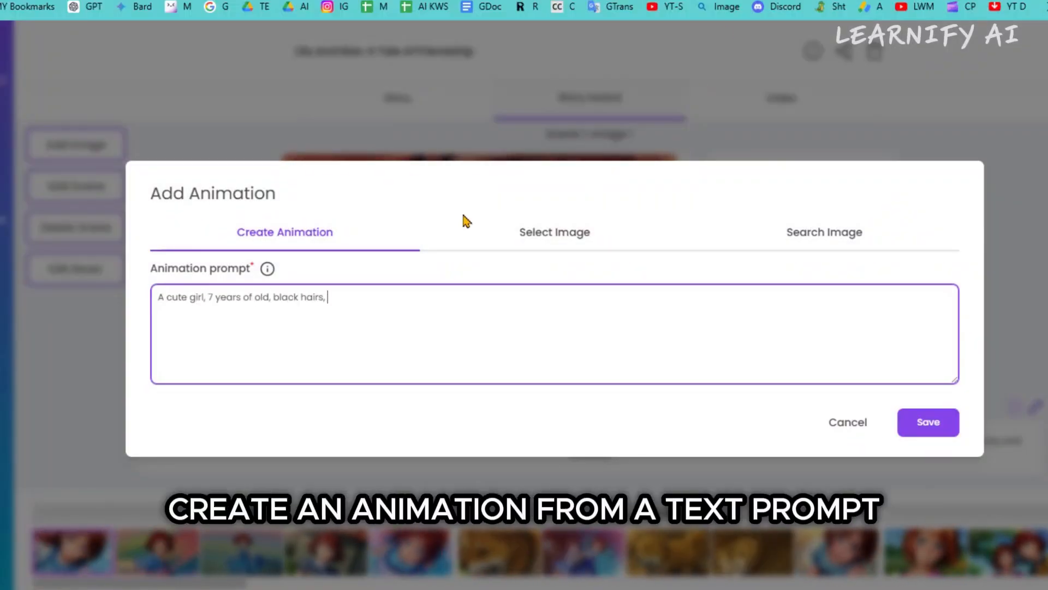
pyautogui.click(534, 229)
pyautogui.click(866, 215)
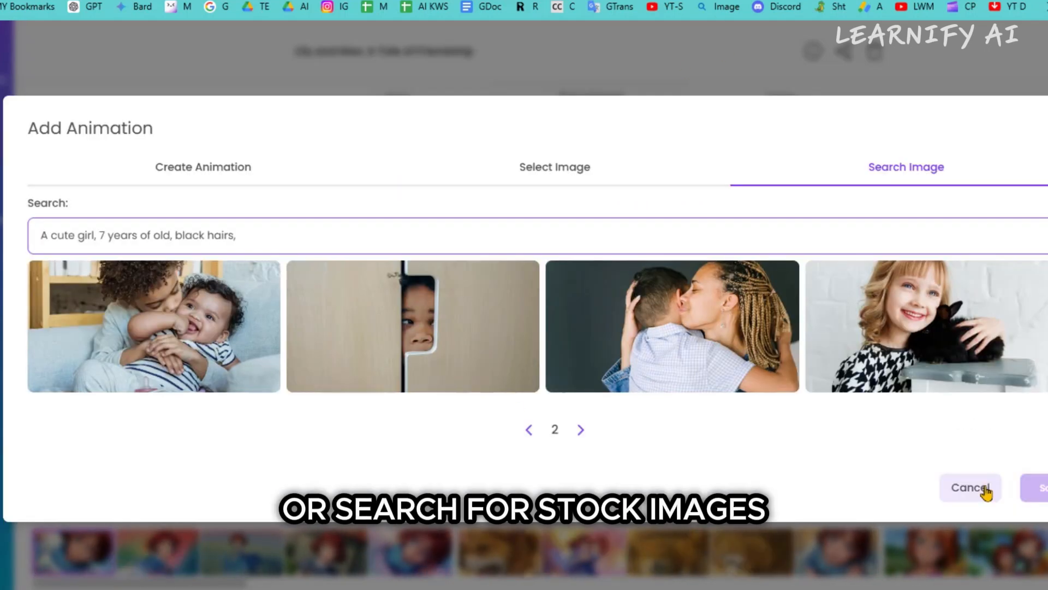
pyautogui.click(985, 489)
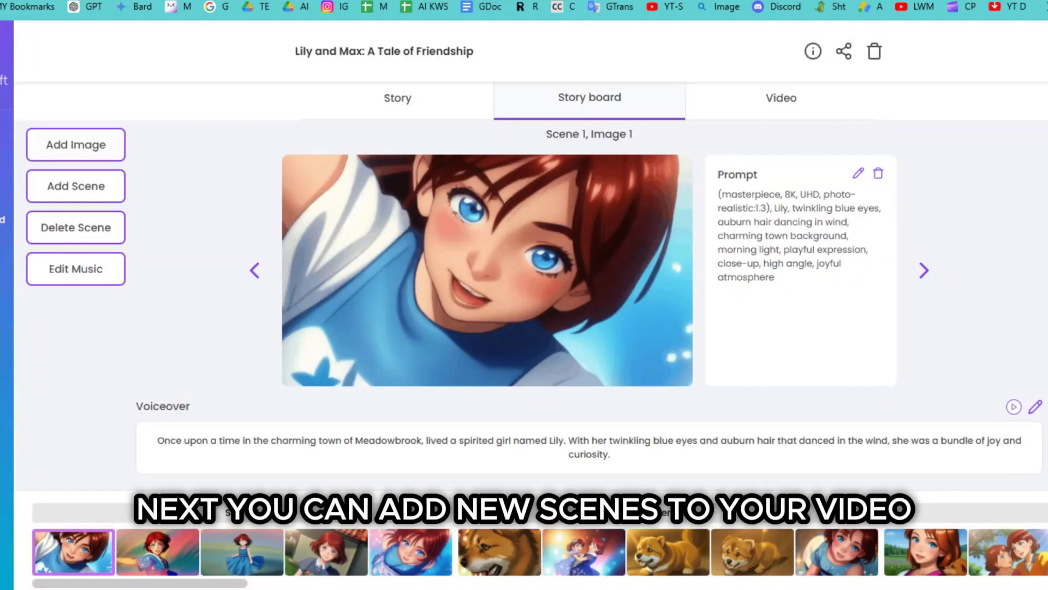
# Draft a new scene after Scene 1 with the voiceover "Yesterday, i was bonding with love and many things" and look at the narration voices.
pyautogui.click(79, 186)
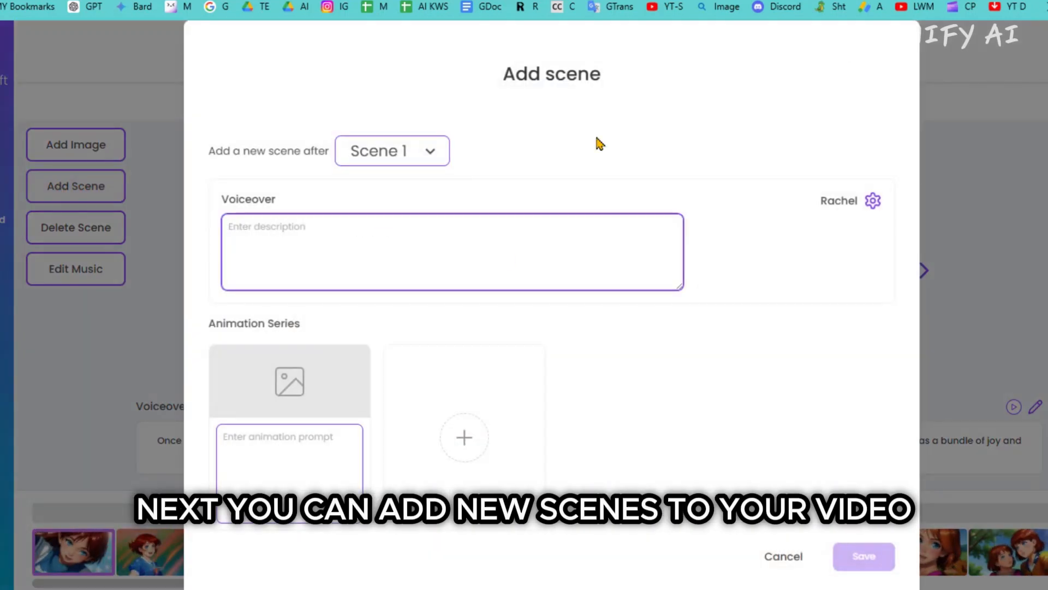
pyautogui.write('Yesterday, i was bonding with love and many things')
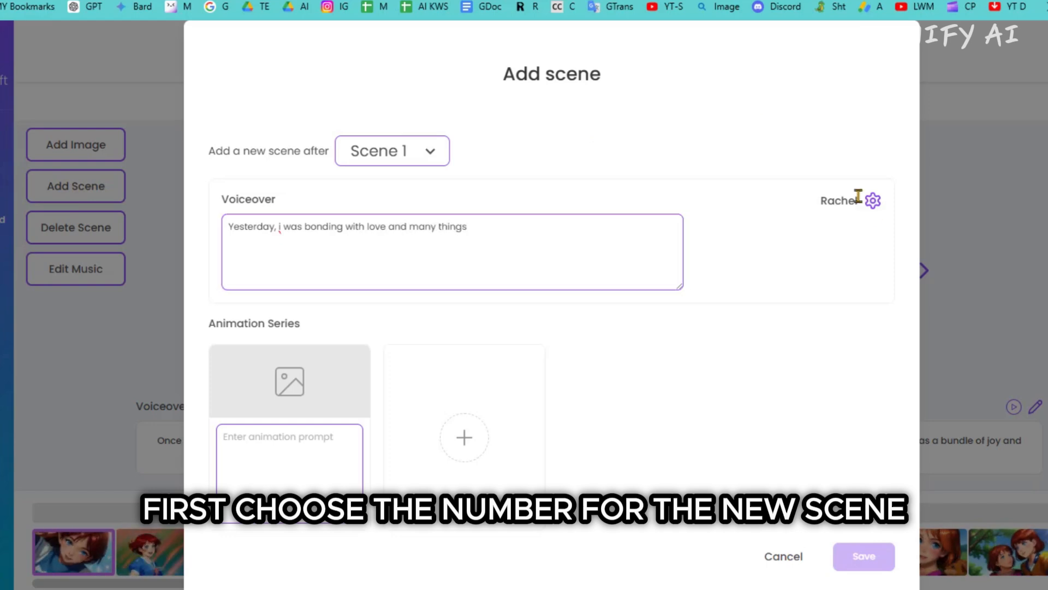
pyautogui.click(873, 200)
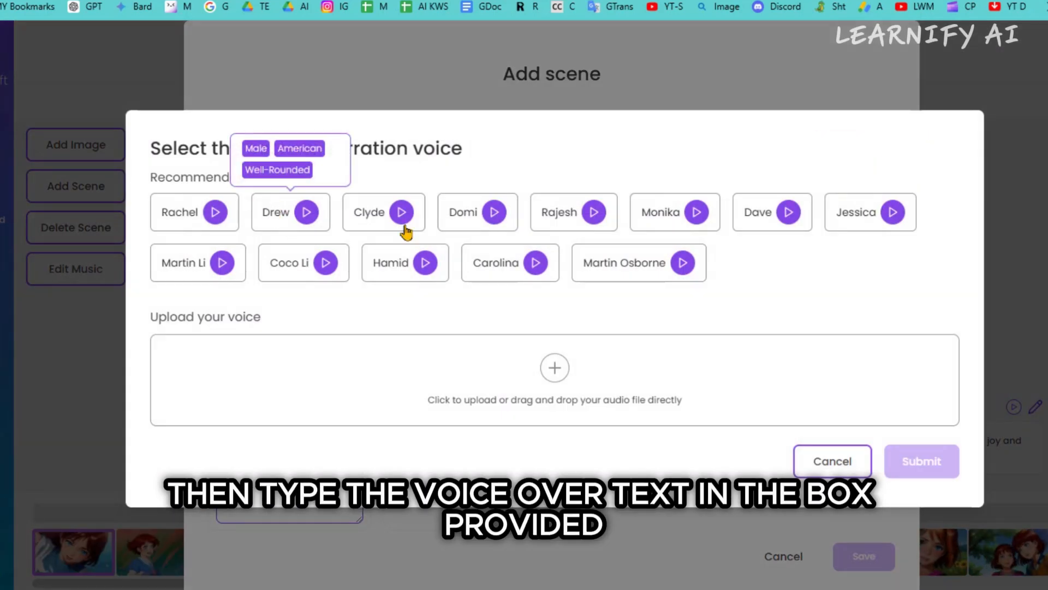
pyautogui.click(819, 458)
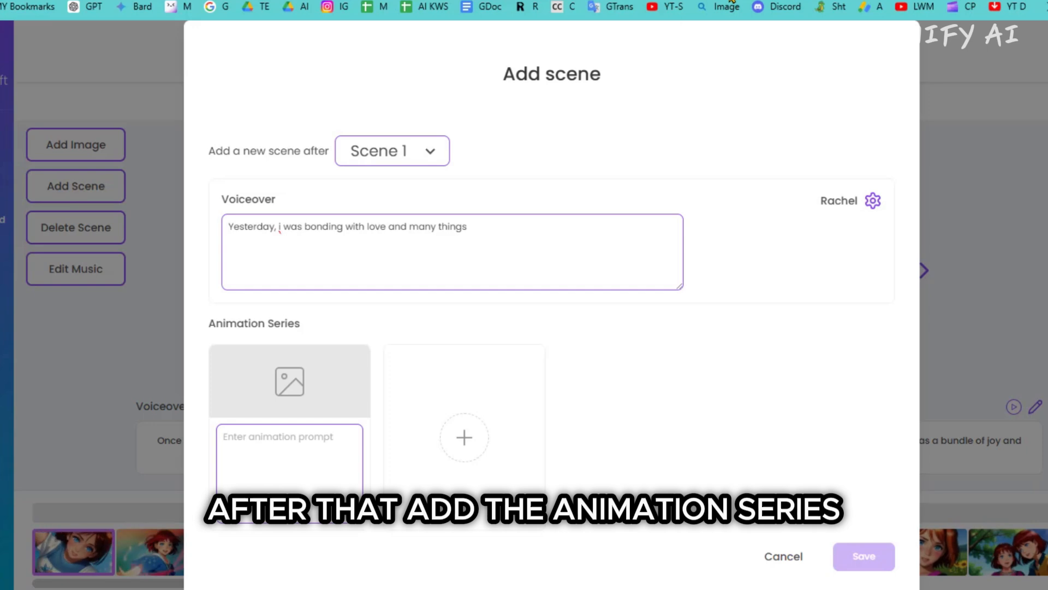
# Enter the animation prompt "A cute girl, 7 years of old, black hairs," for the new scene, and add and remove a second identical segment.
pyautogui.click(290, 452)
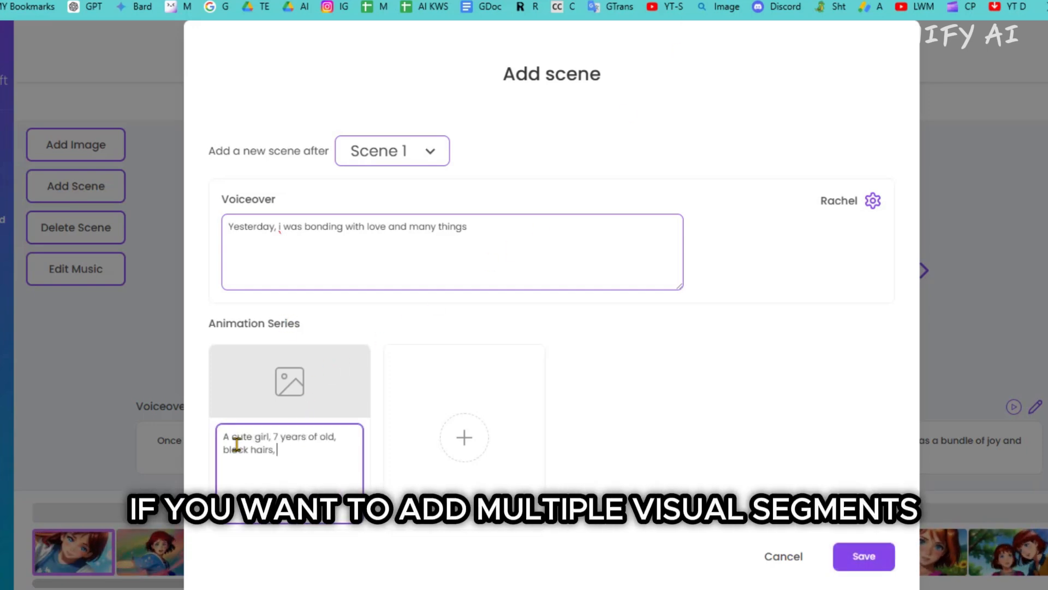
pyautogui.click(464, 438)
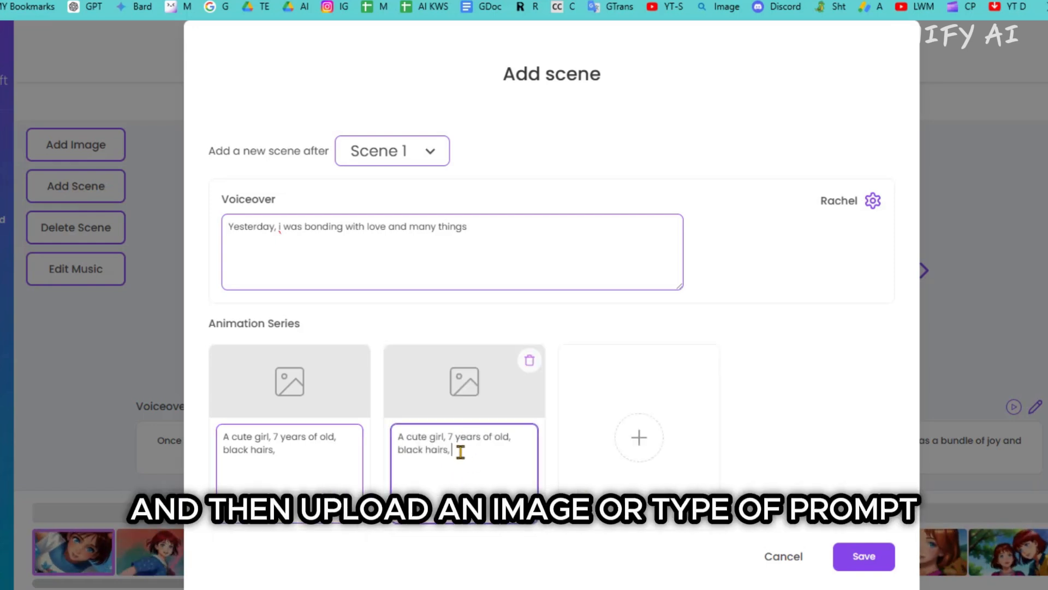
pyautogui.click(530, 361)
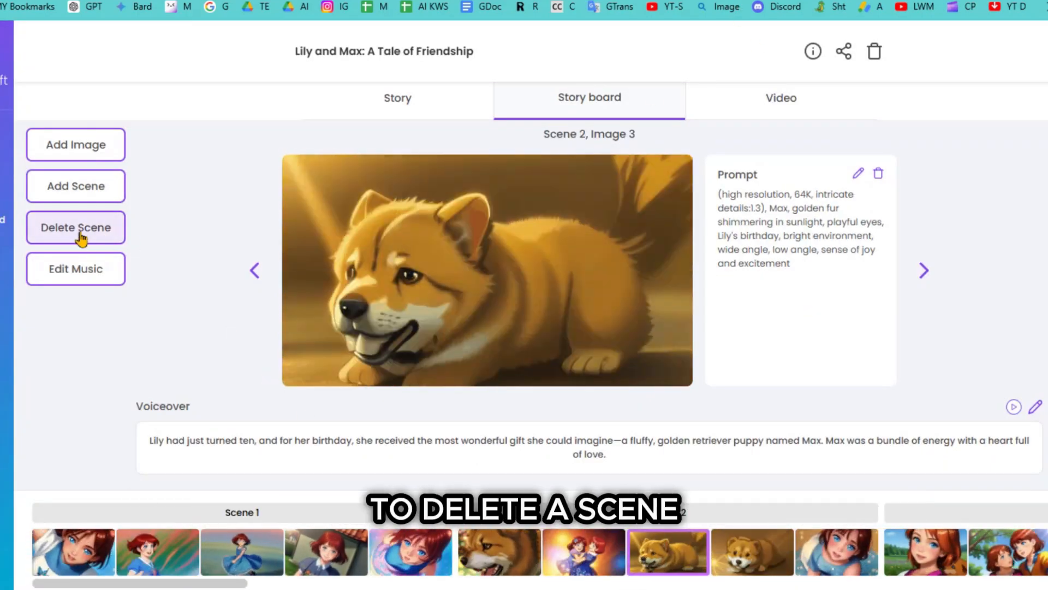
# Try deleting Scene 2, decline the deletion, and open the music editing option.
pyautogui.click(82, 238)
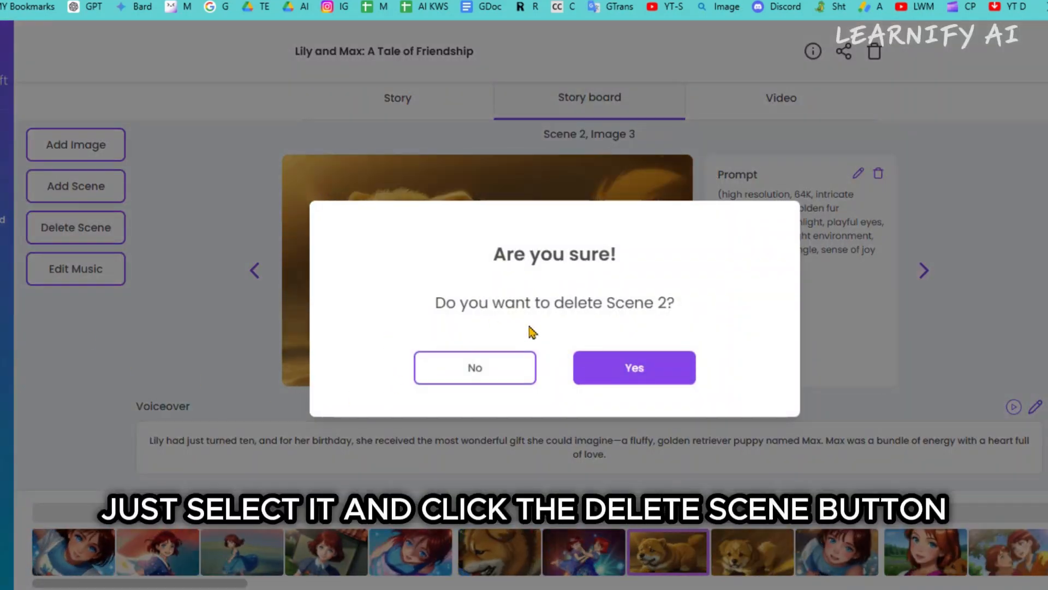
pyautogui.click(478, 377)
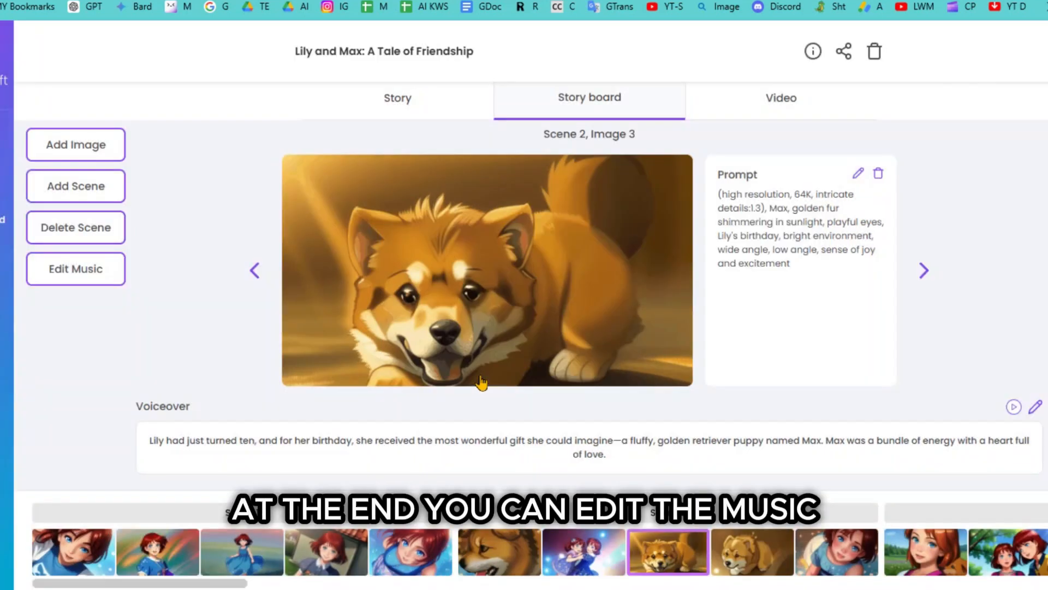
pyautogui.click(69, 286)
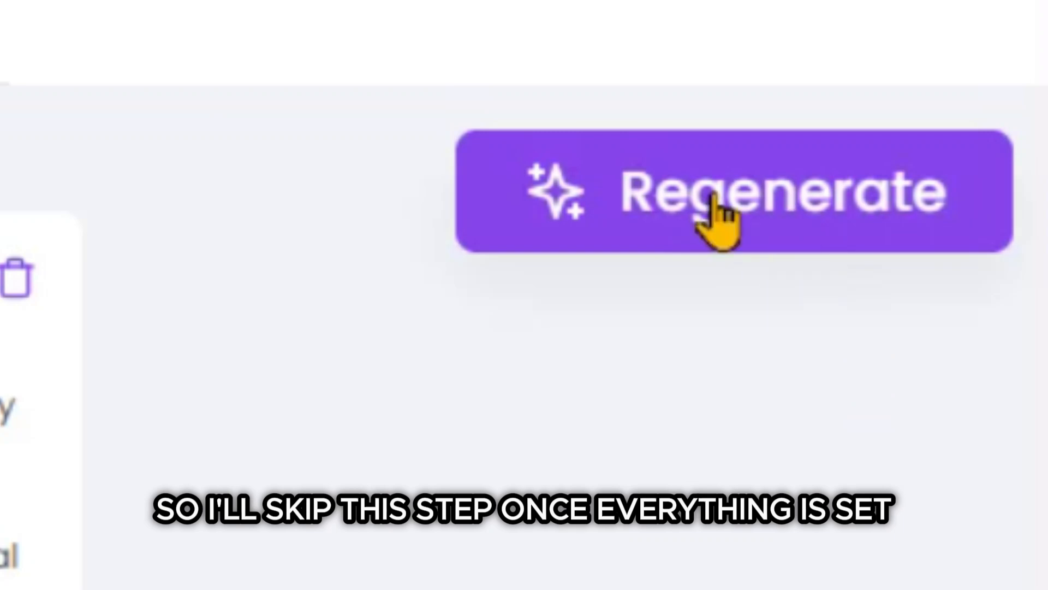
# Regenerate the video from the customized storyboard and play the resulting video.
pyautogui.click(715, 202)
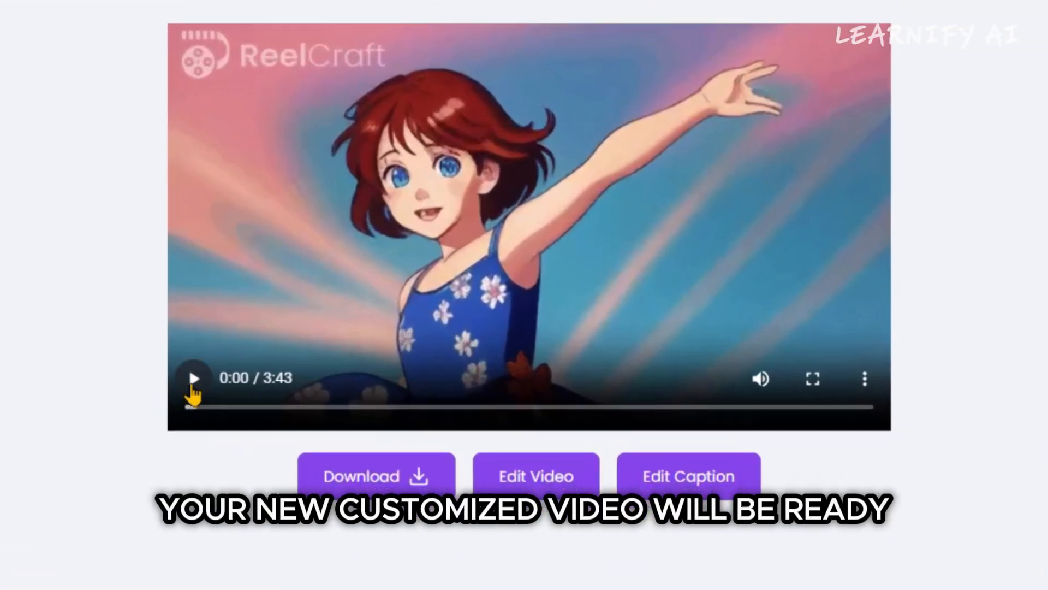
pyautogui.click(194, 382)
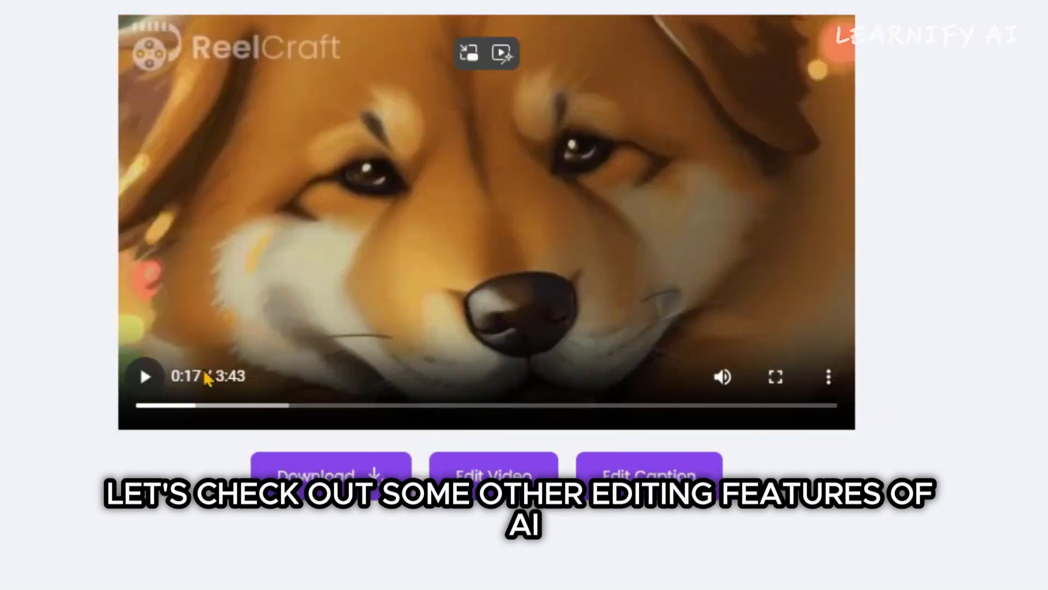
# Open the video for editing and upload a picture of a globe as an overlay image.
pyautogui.click(490, 480)
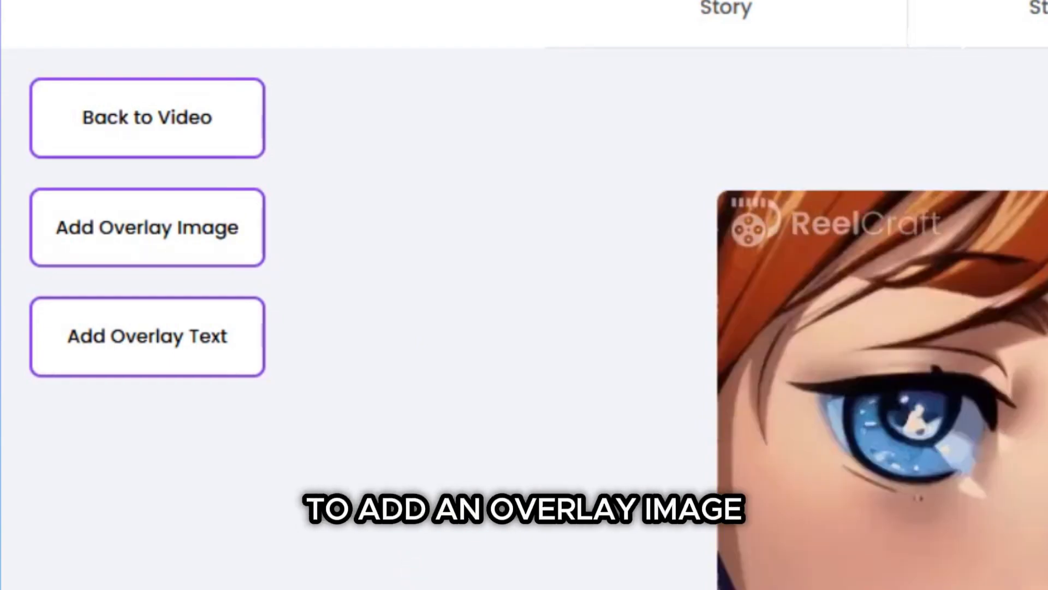
pyautogui.click(169, 246)
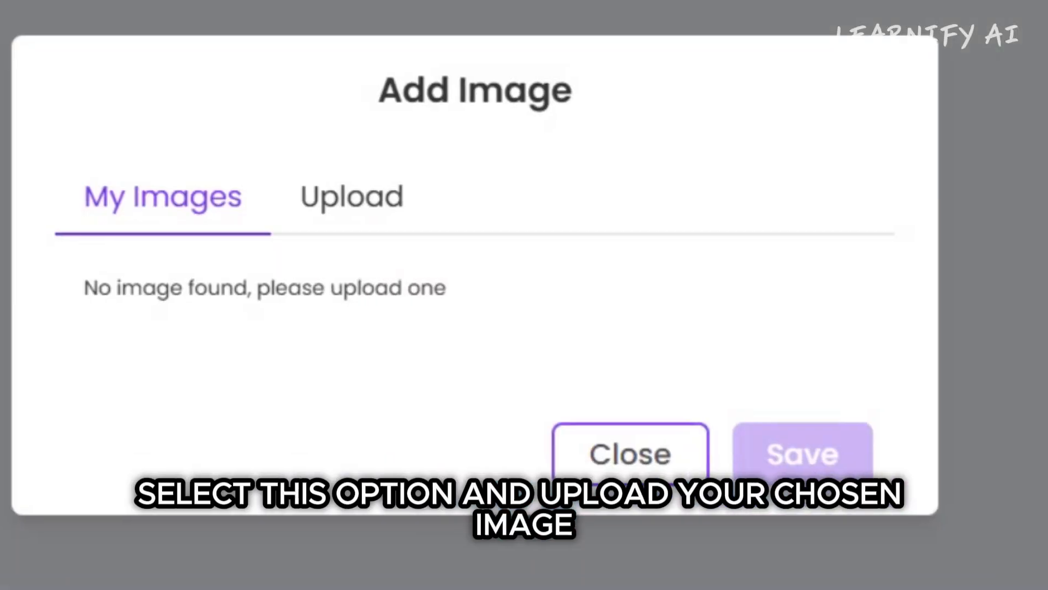
pyautogui.click(344, 195)
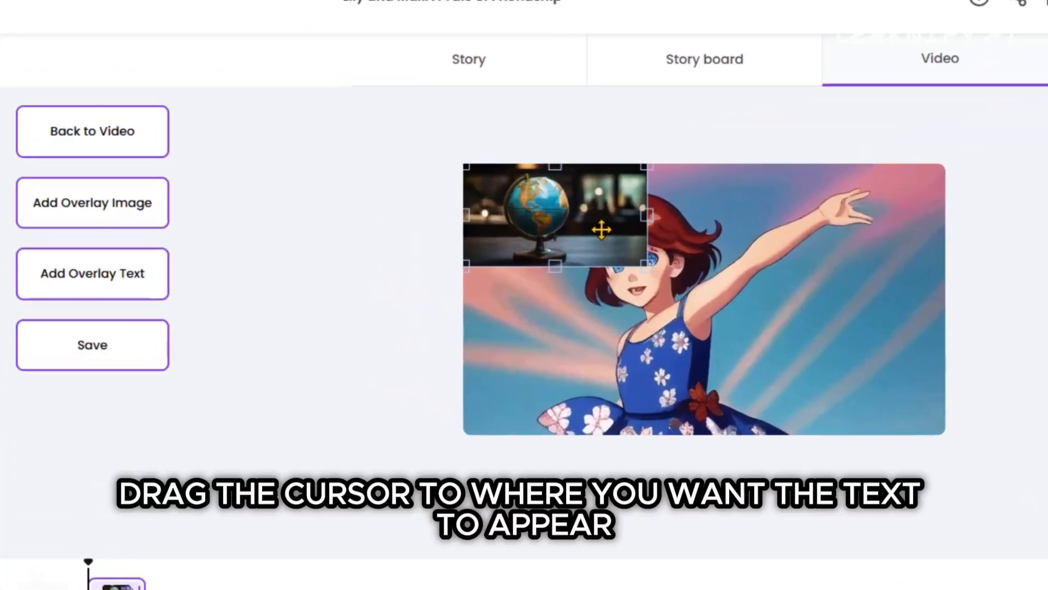
# Move the globe overlay to the video frame's upper-left corner and shrink it to cover the ReelCraft logo.
pyautogui.moveTo(480, 257); pyautogui.dragTo(600, 268)
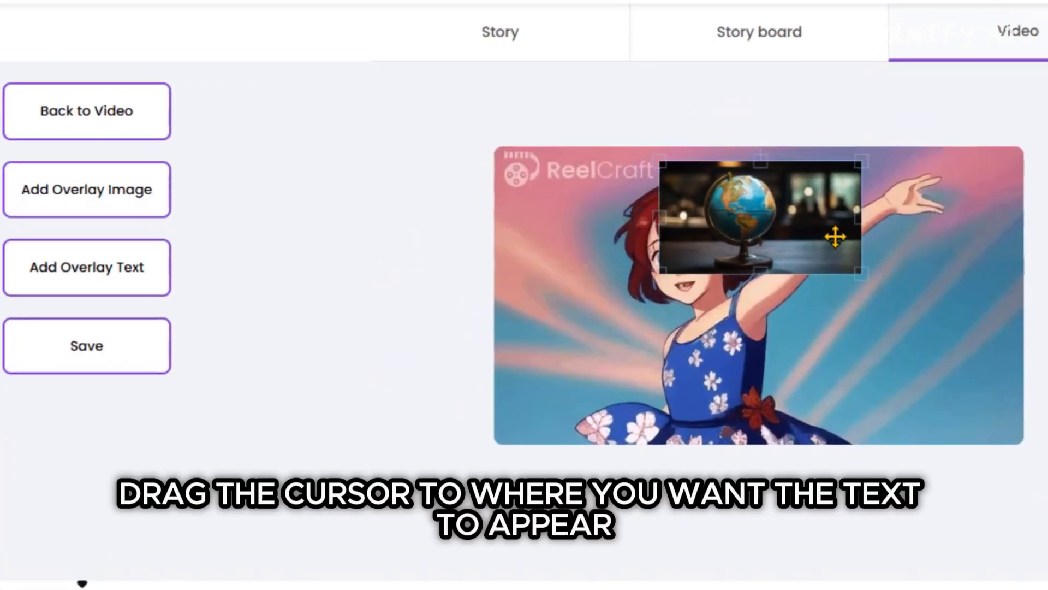
pyautogui.moveTo(836, 236); pyautogui.dragTo(640, 215)
pyautogui.moveTo(616, 257); pyautogui.dragTo(615, 196)
pyautogui.moveTo(707, 170); pyautogui.dragTo(599, 168)
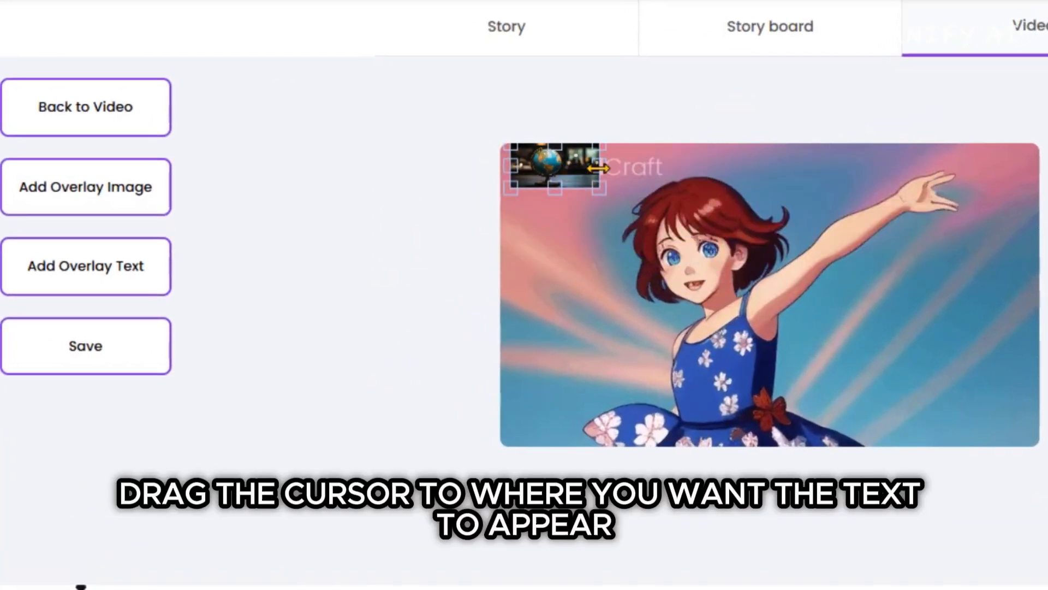
# Add an overlay text to the video reading "LEARNIFY AI" and set its font size to 32.
pyautogui.click(90, 275)
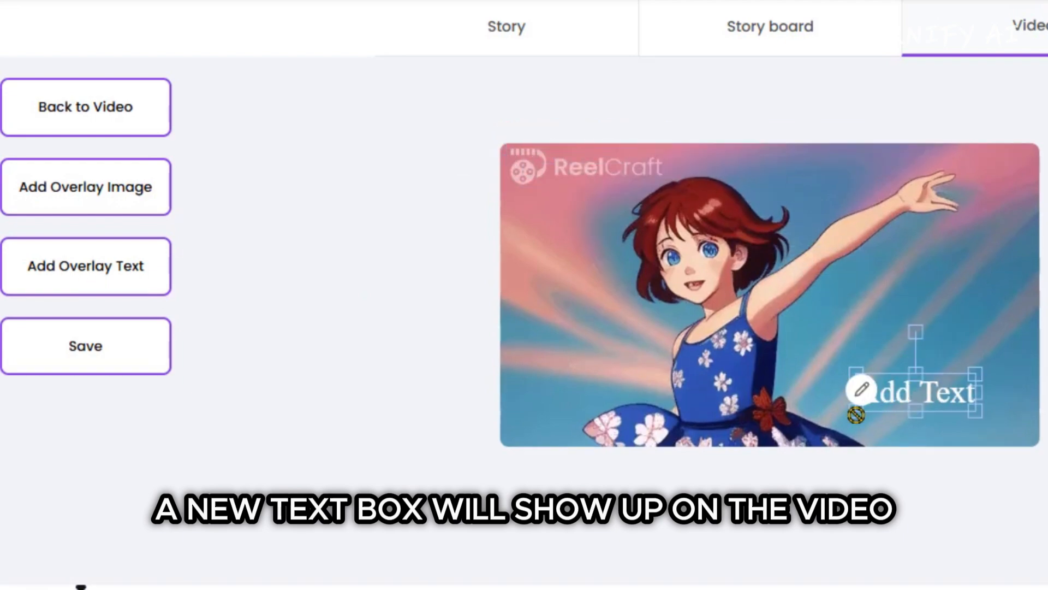
pyautogui.click(860, 390)
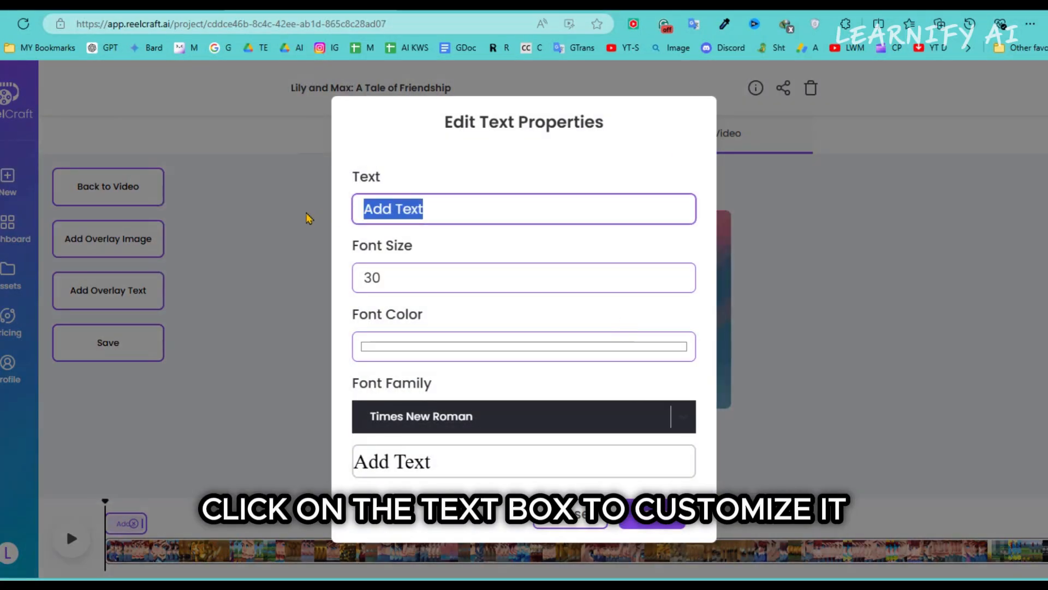
pyautogui.write('LEARNIFY AI')
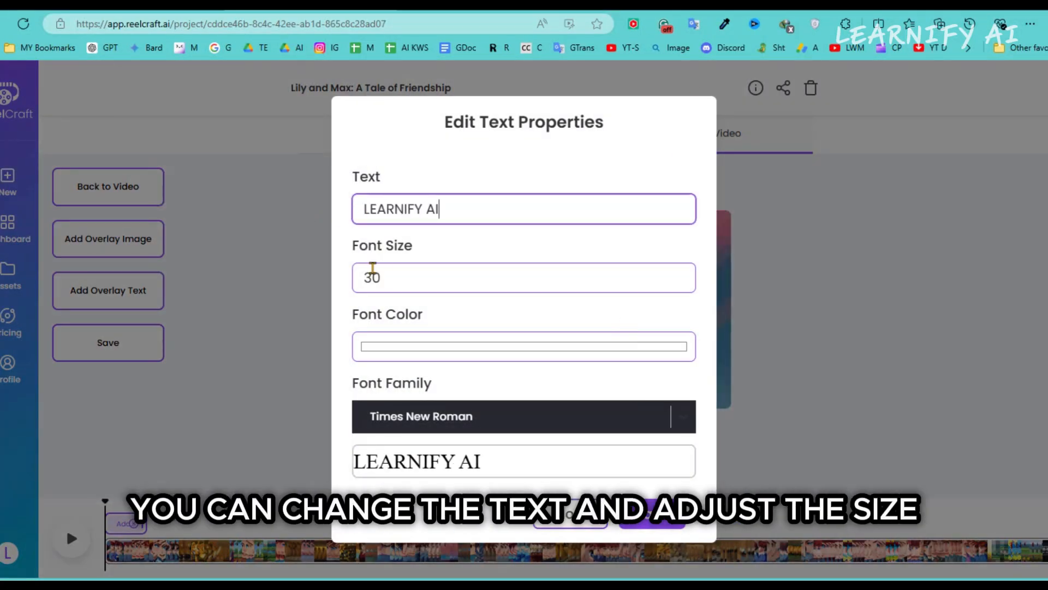
pyautogui.click(381, 277)
pyautogui.press('BackSpace')
pyautogui.write('2')
# Set the font color of the "LEARNIFY AI" overlay text to red.
pyautogui.click(434, 345)
pyautogui.click(468, 400)
pyautogui.click(485, 474)
pyautogui.moveTo(492, 475); pyautogui.dragTo(499, 474)
pyautogui.moveTo(492, 377); pyautogui.dragTo(512, 364)
pyautogui.click(537, 380)
# Pick a font family for the overlay text, apply the text properties, and return to the video.
pyautogui.click(464, 425)
pyautogui.scroll(-20, 471, 487)
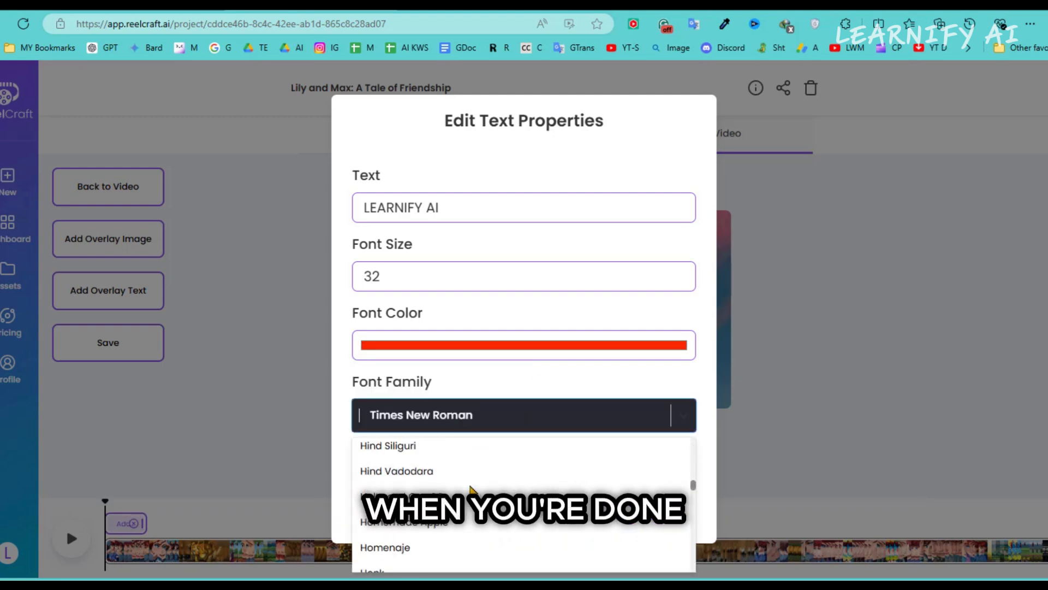
pyautogui.scroll(-20, 470, 486)
pyautogui.click(422, 473)
pyautogui.click(652, 516)
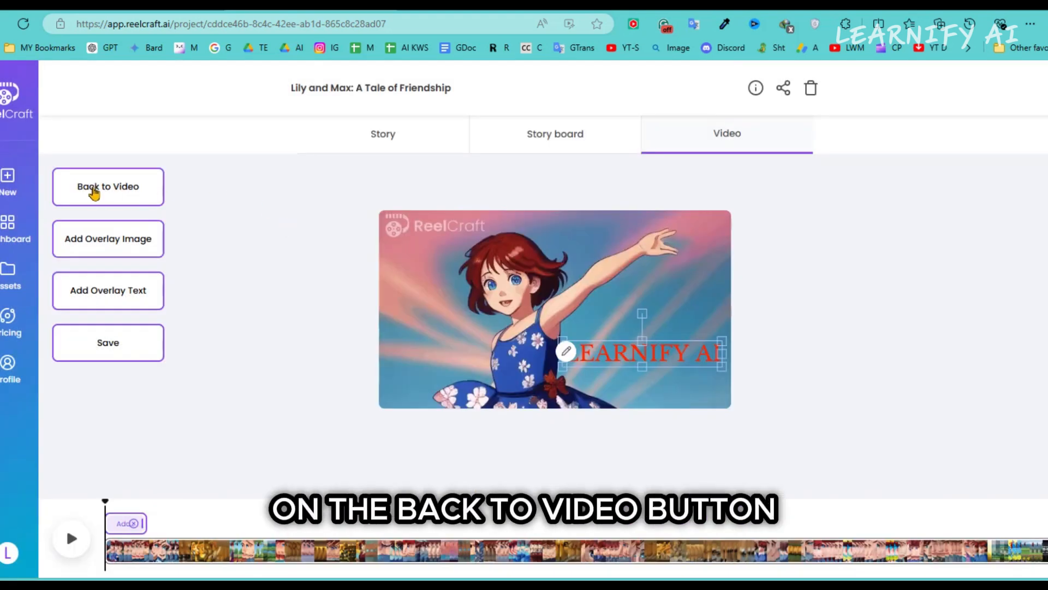
pyautogui.click(94, 190)
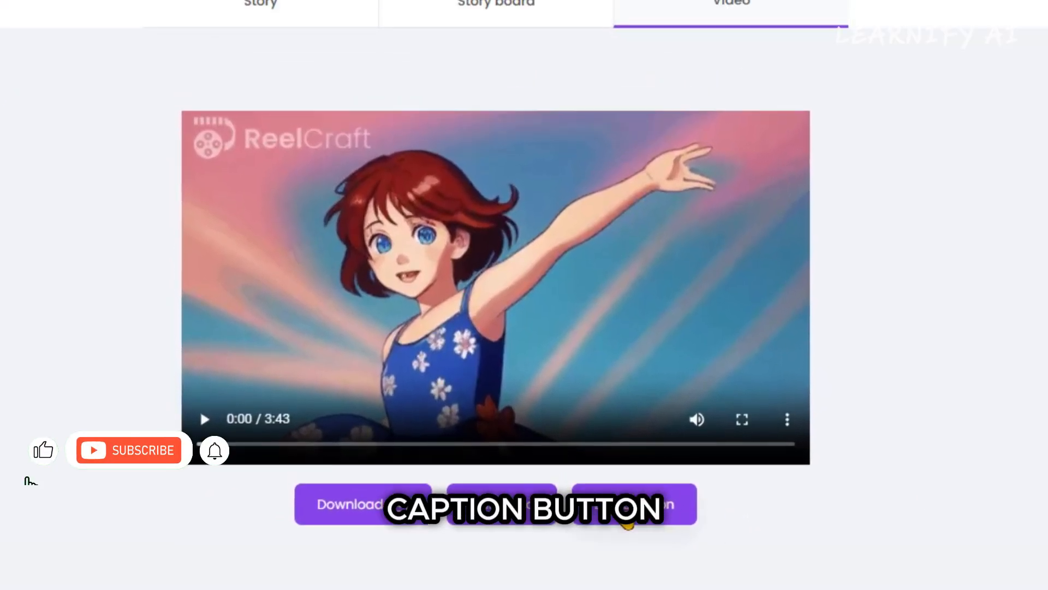
# Open the video's caption configuration and set the caption alignment to Bottom.
pyautogui.click(632, 466)
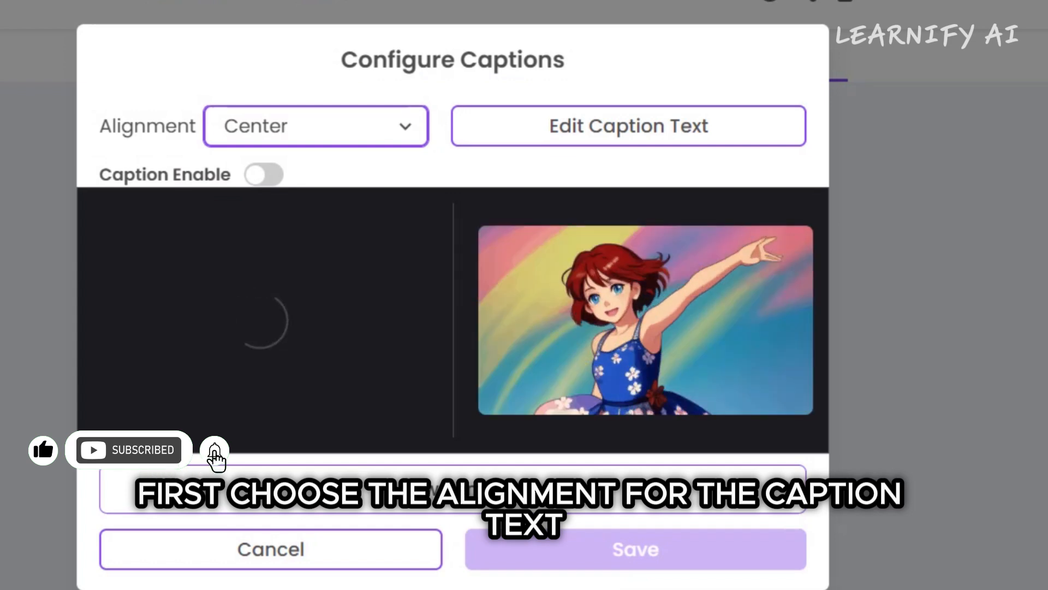
pyautogui.click(400, 136)
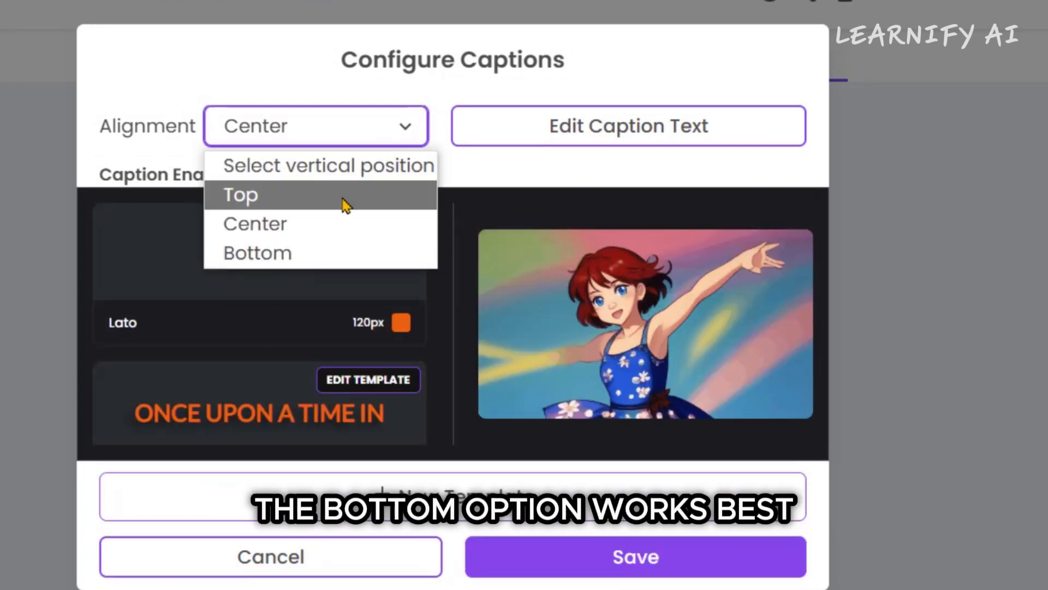
pyautogui.click(345, 255)
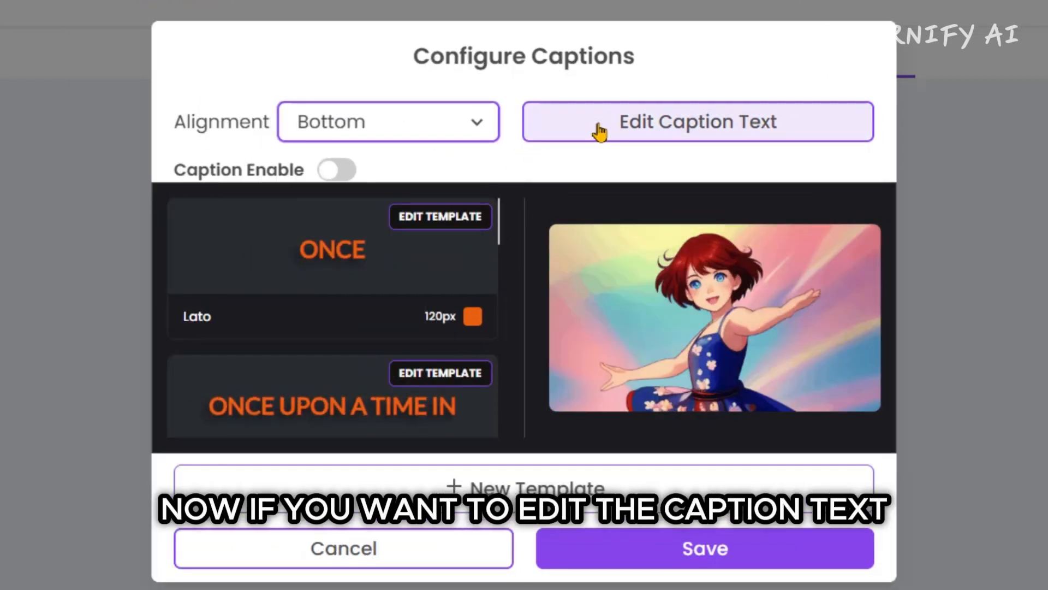
# Look at the caption text editor, close it, and choose the orange Lato "ONCE UPON A TIME IN" caption template.
pyautogui.click(599, 132)
pyautogui.click(510, 491)
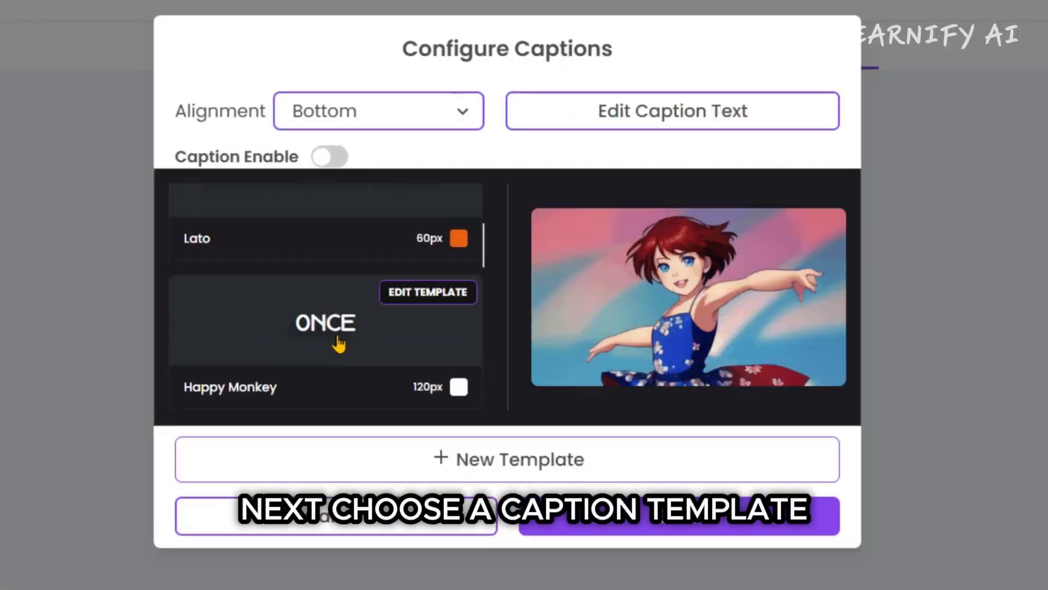
pyautogui.scroll(10, 339, 344)
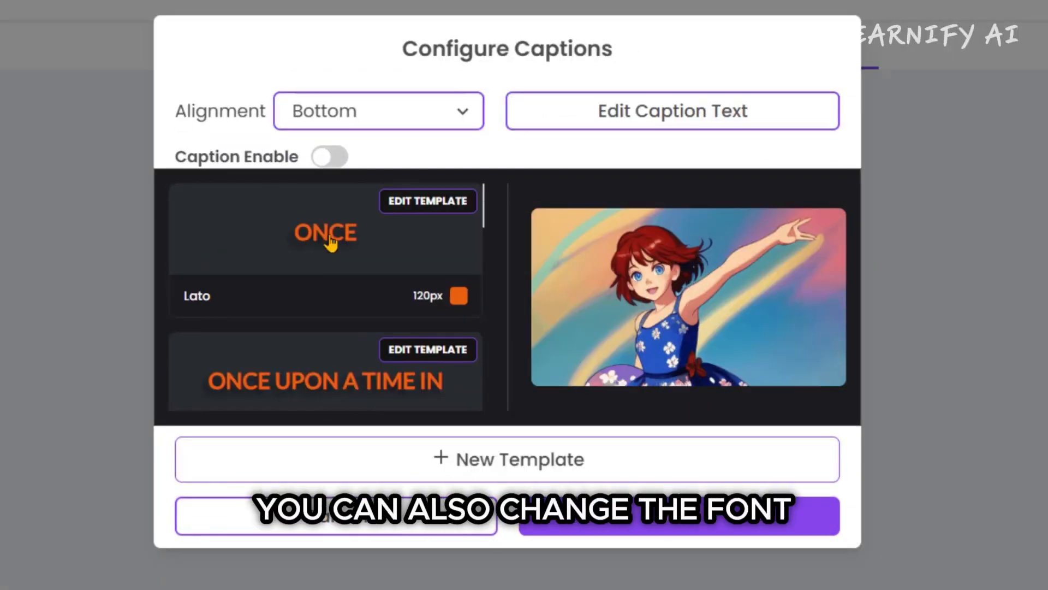
pyautogui.scroll(-2, 344, 381)
pyautogui.click(316, 306)
pyautogui.scroll(2, 384, 327)
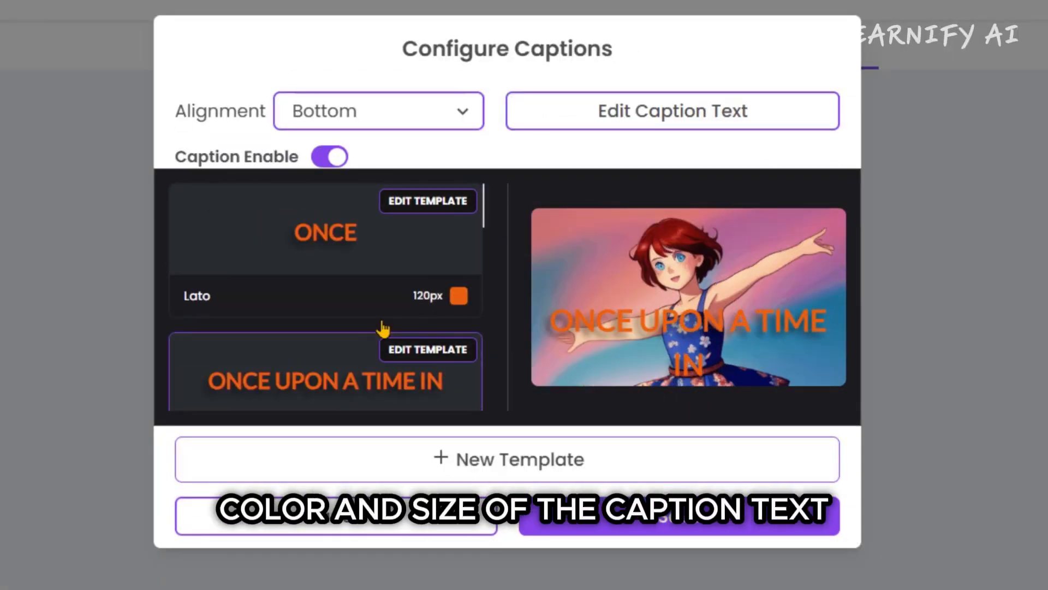
# Open the "ONCE UPON A TIME IN" caption template for editing and save the template update.
pyautogui.click(399, 352)
pyautogui.scroll(-1, 339, 306)
pyautogui.click(410, 403)
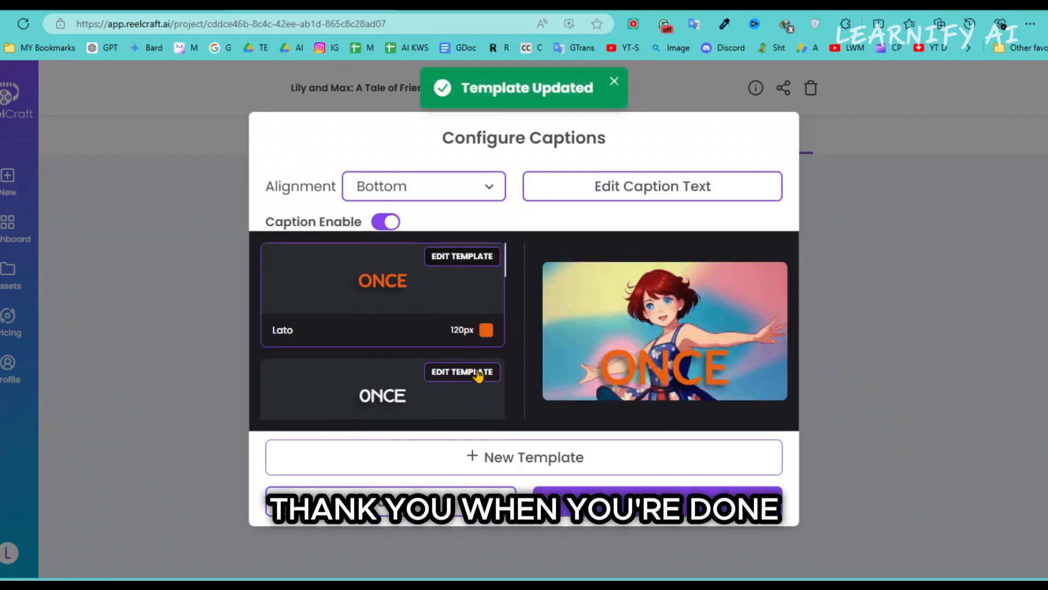